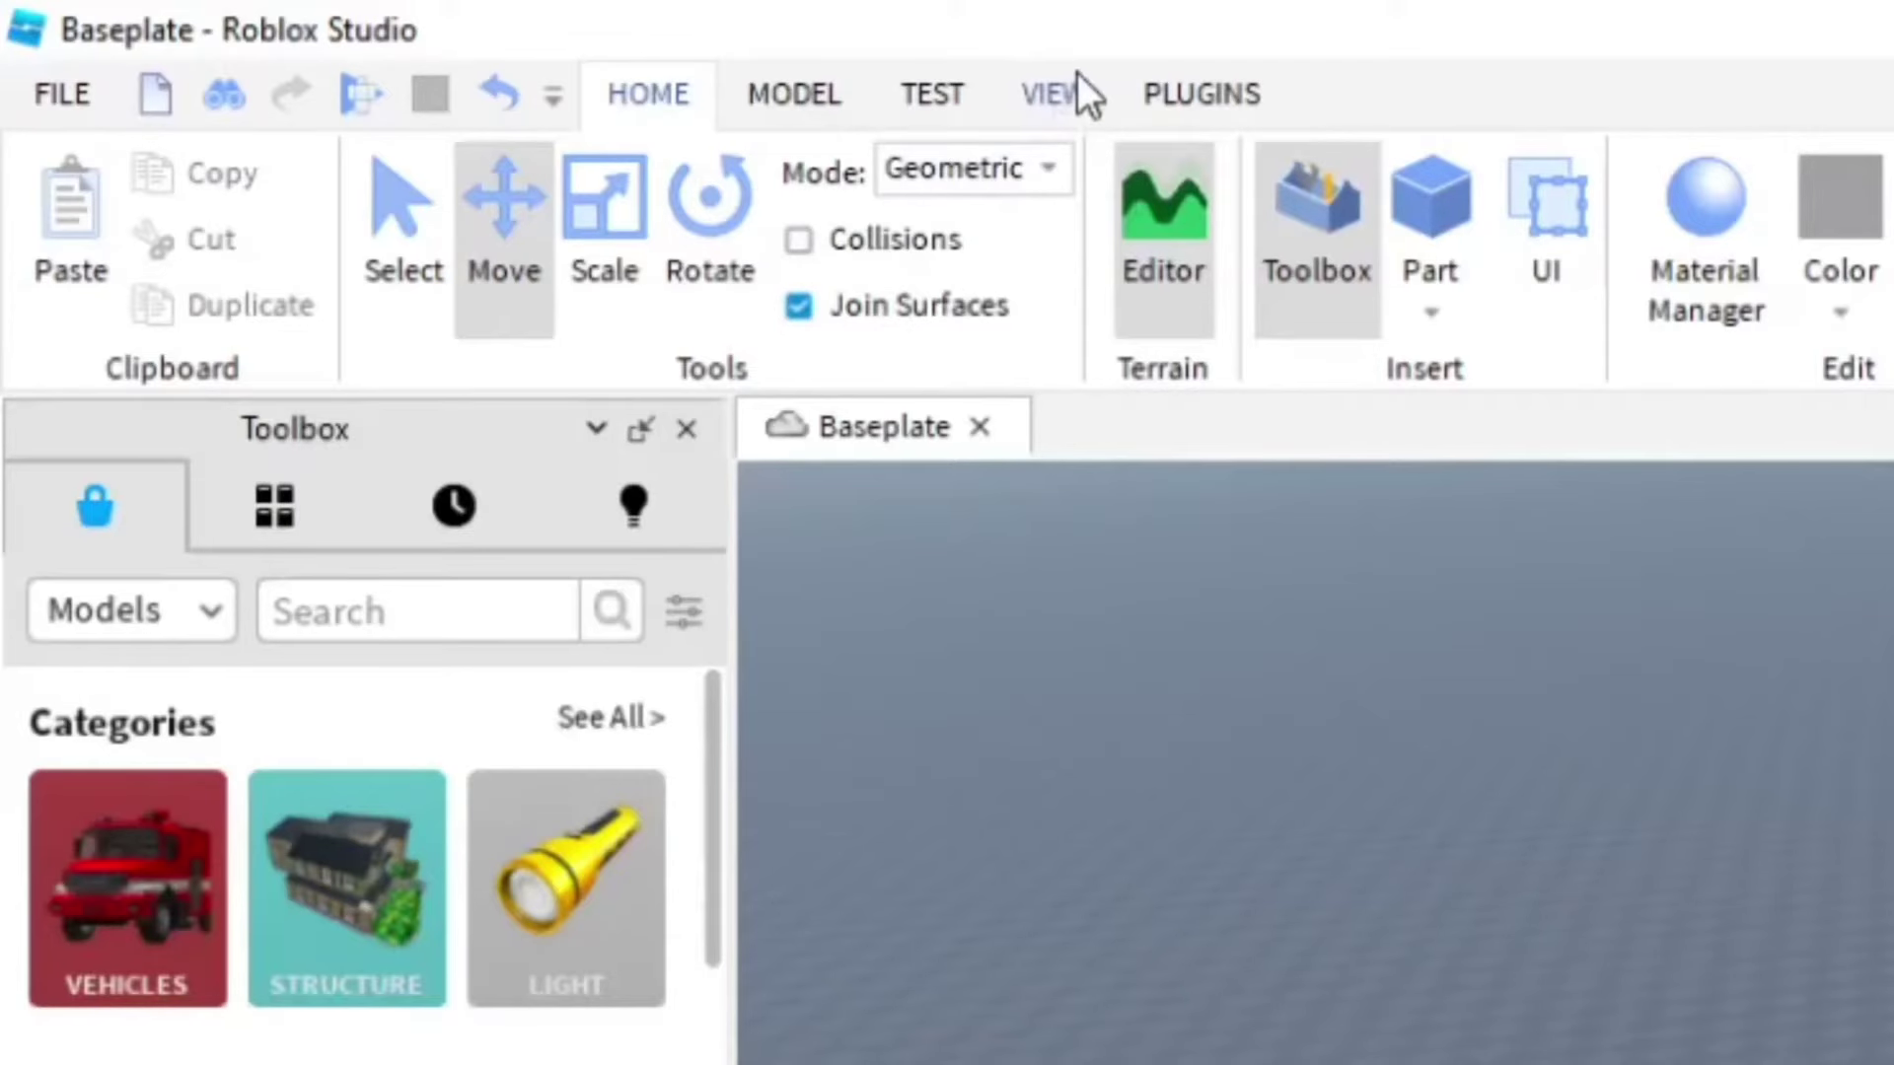
Turn on the Explorer and Toolbox panels from the View tab's Show group
click(1060, 96)
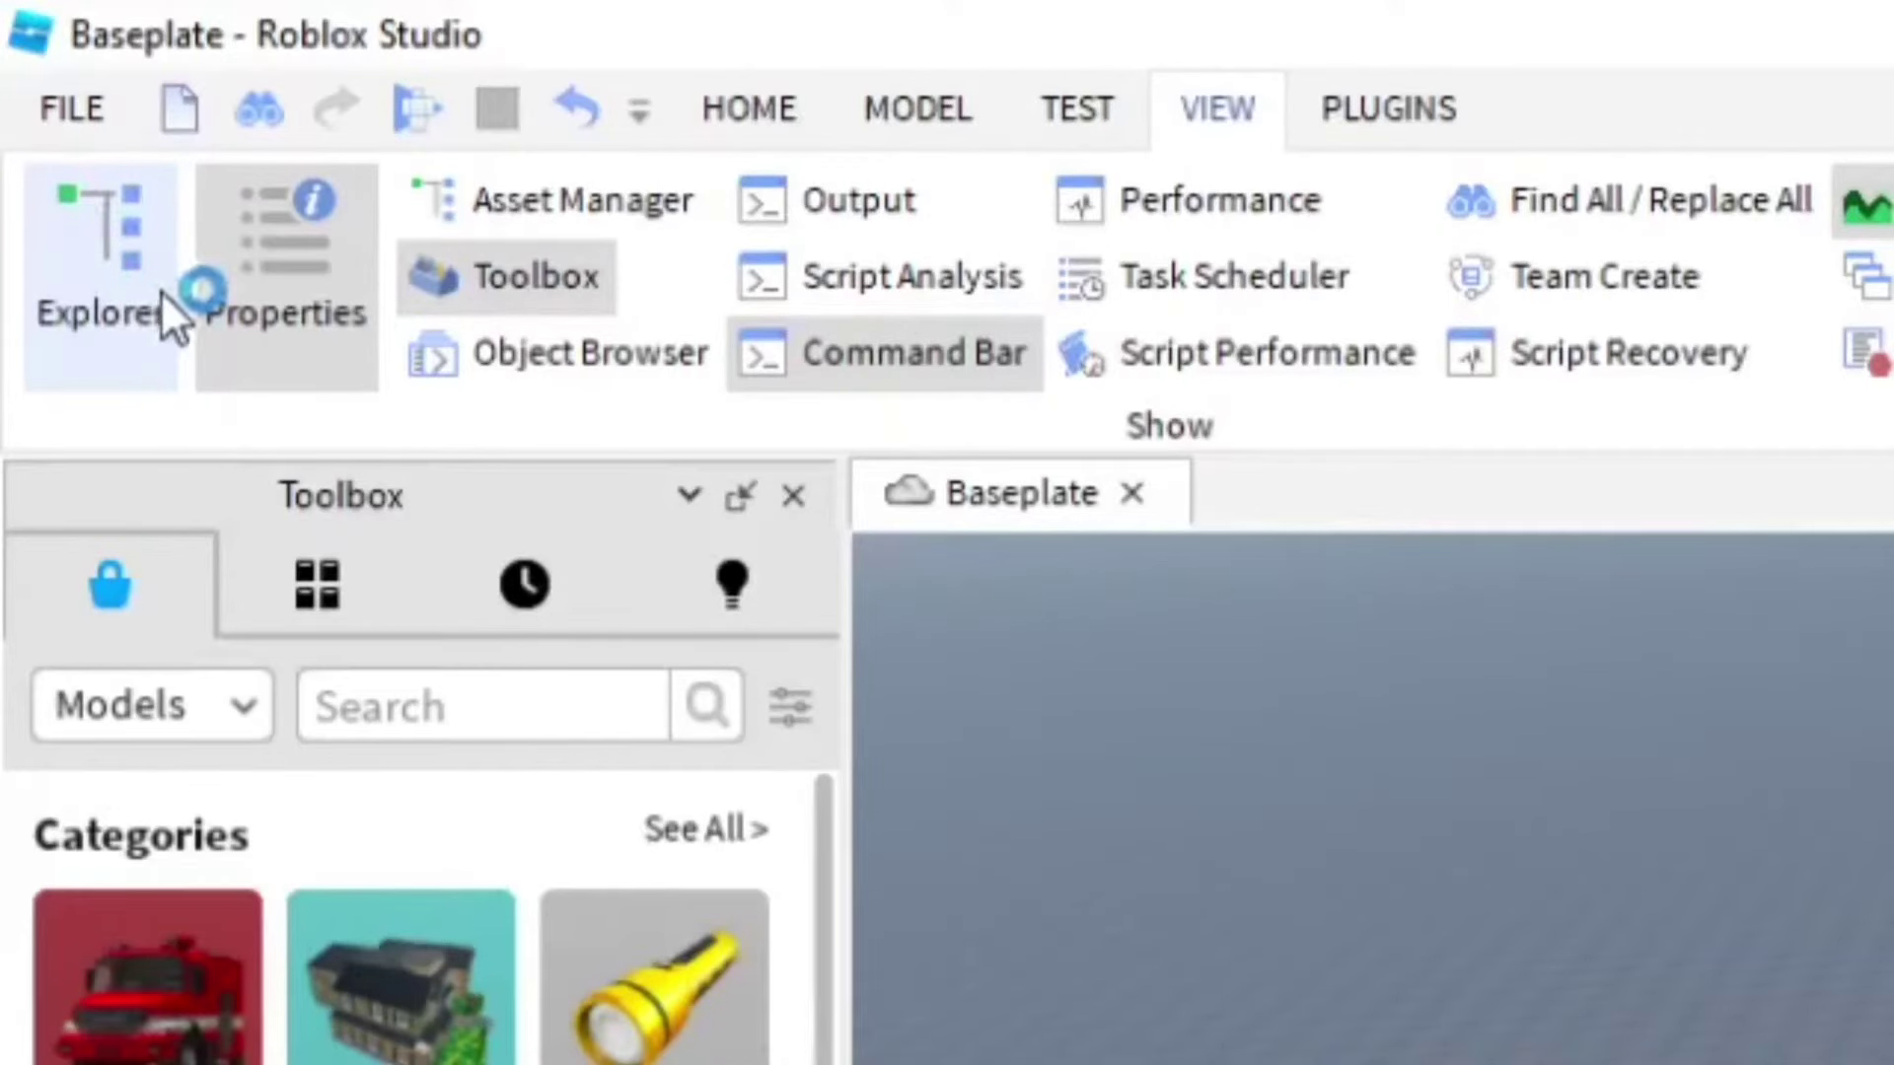
click(102, 221)
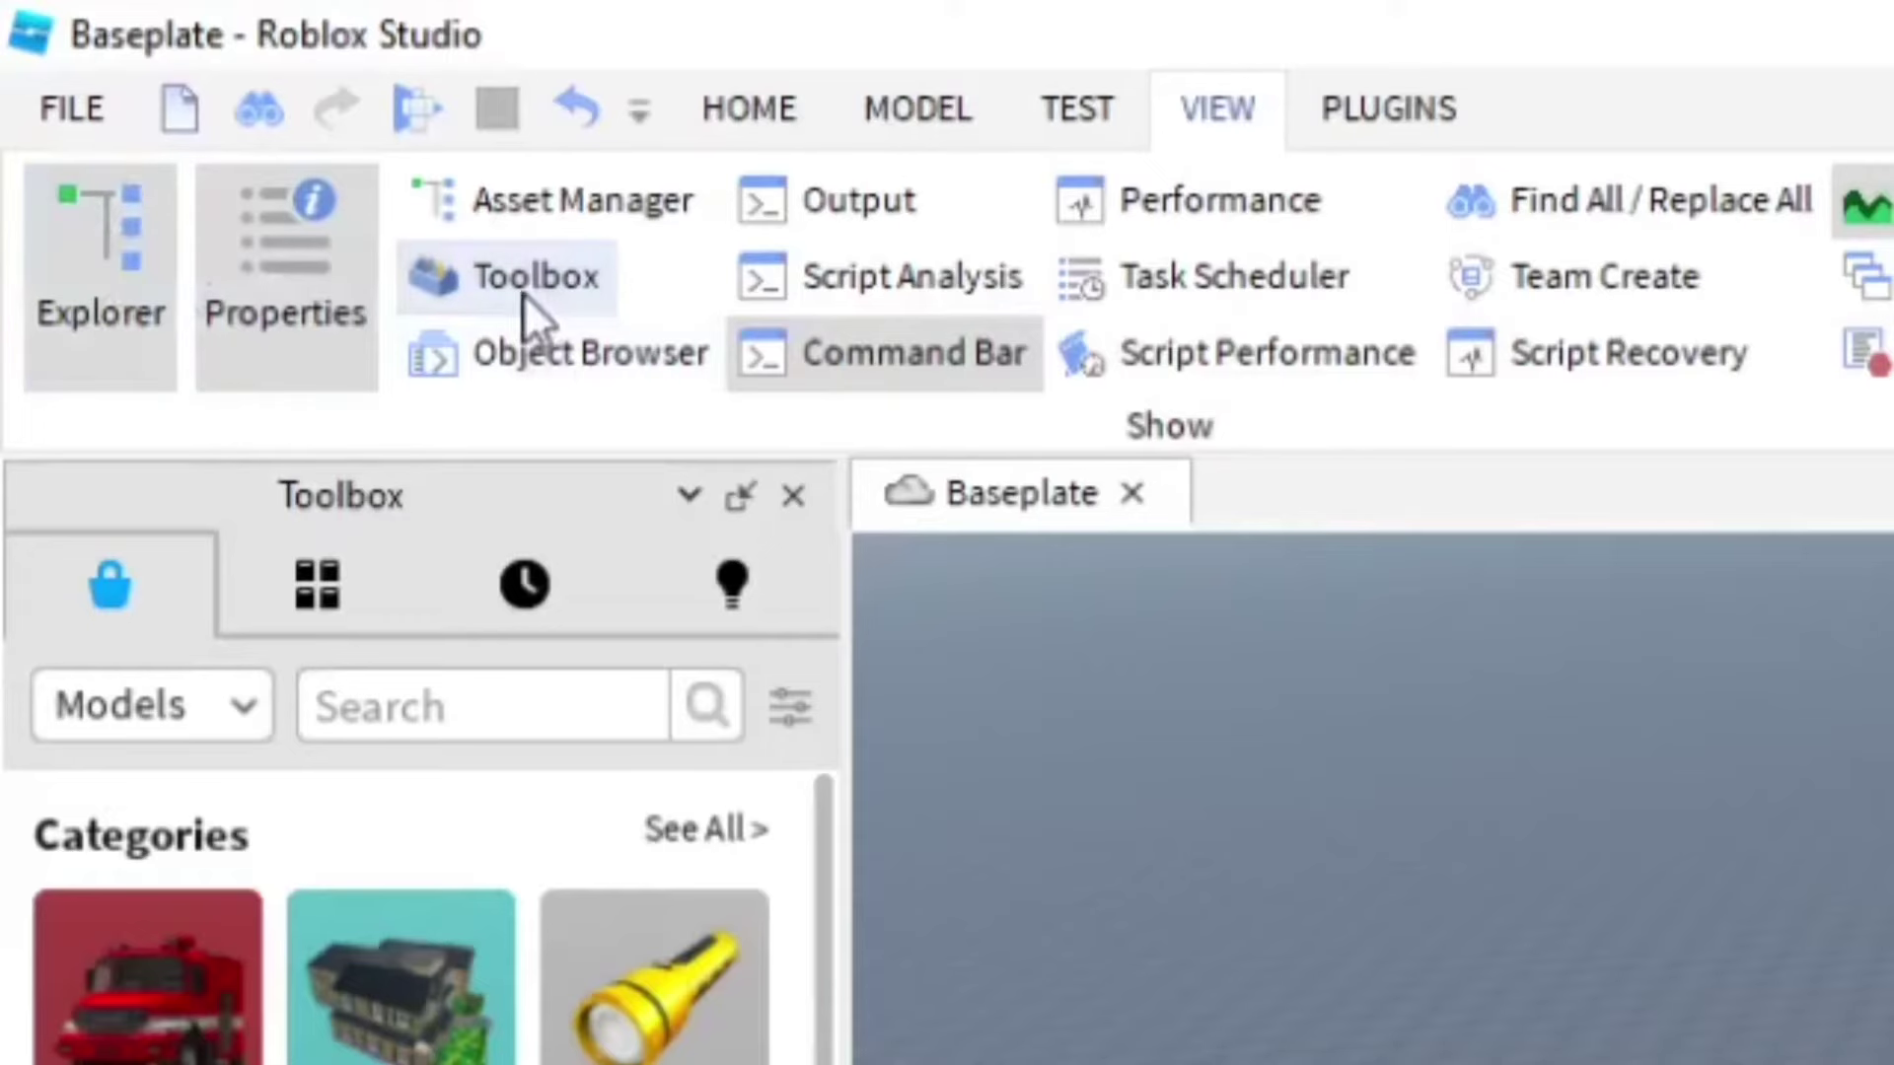
click(518, 269)
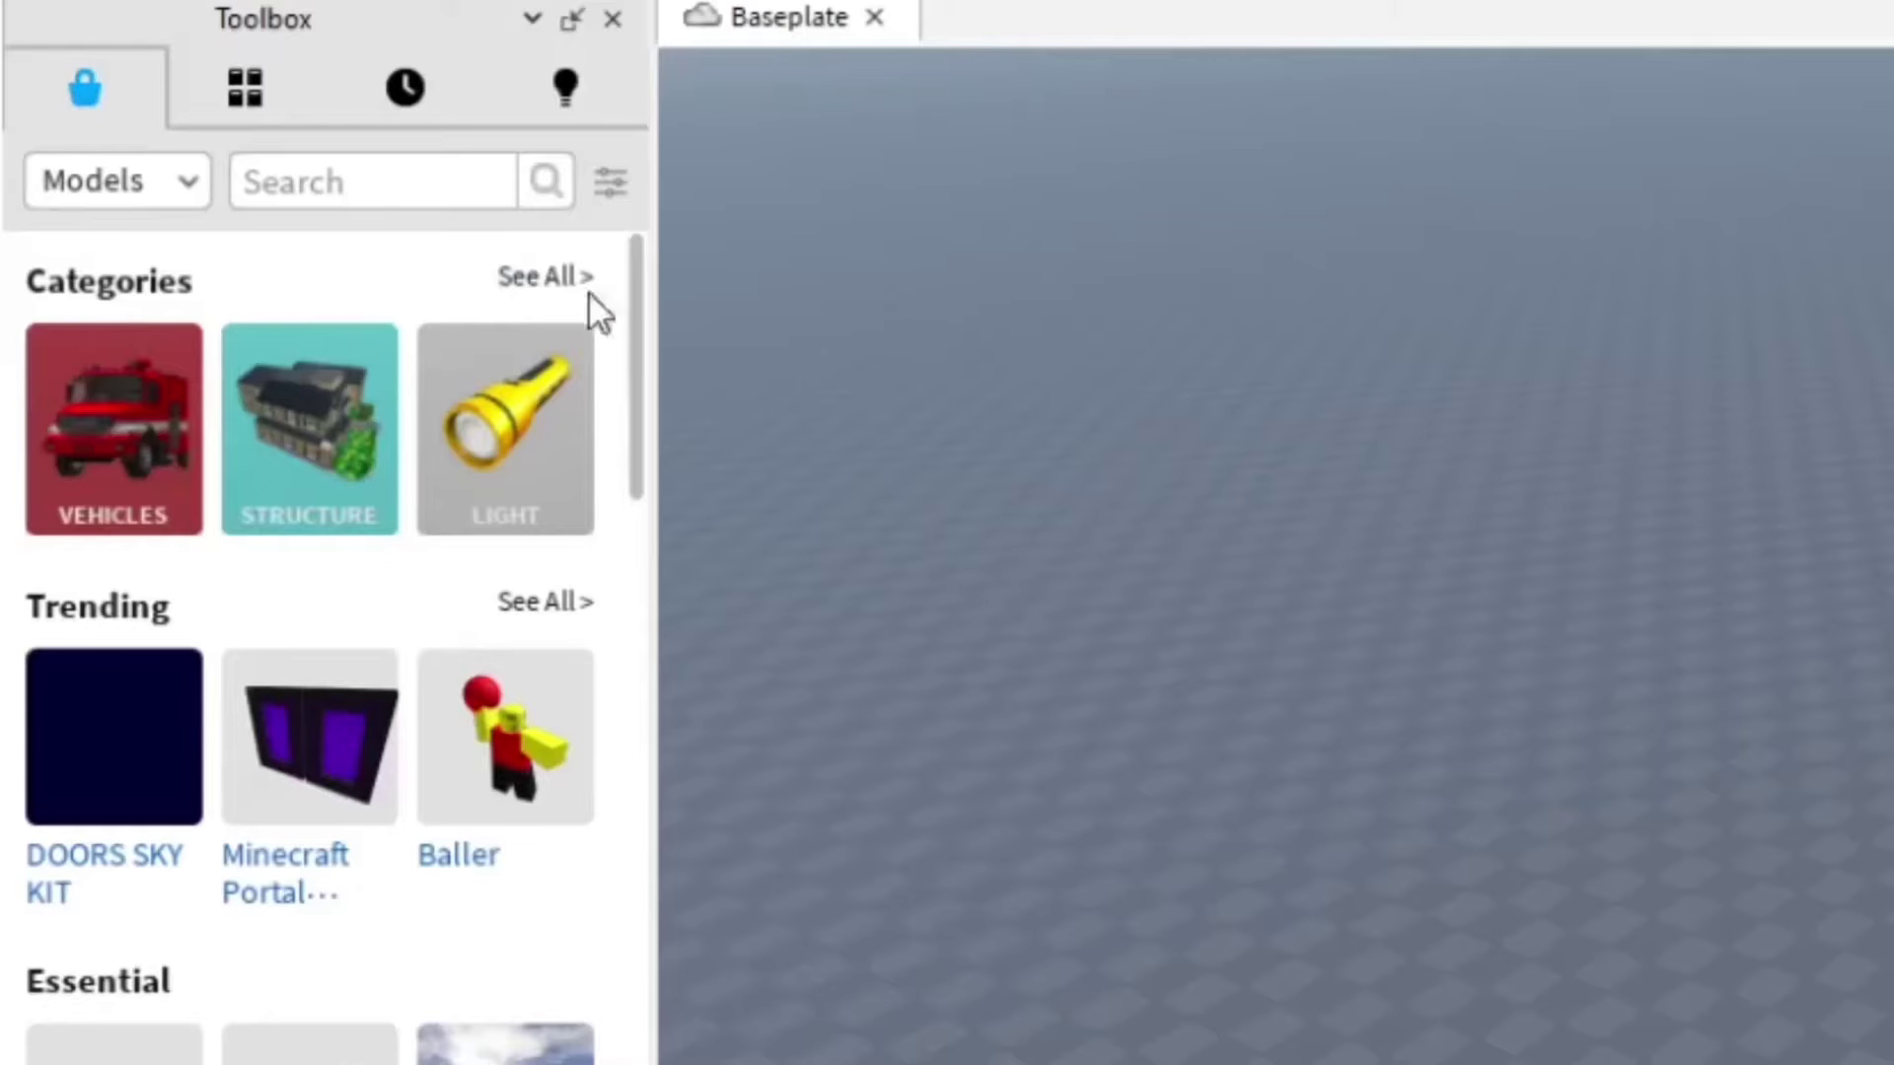
Search Toolbox Models for 'kohls admin' and insert Kohl's Admin Infinite
click(347, 181)
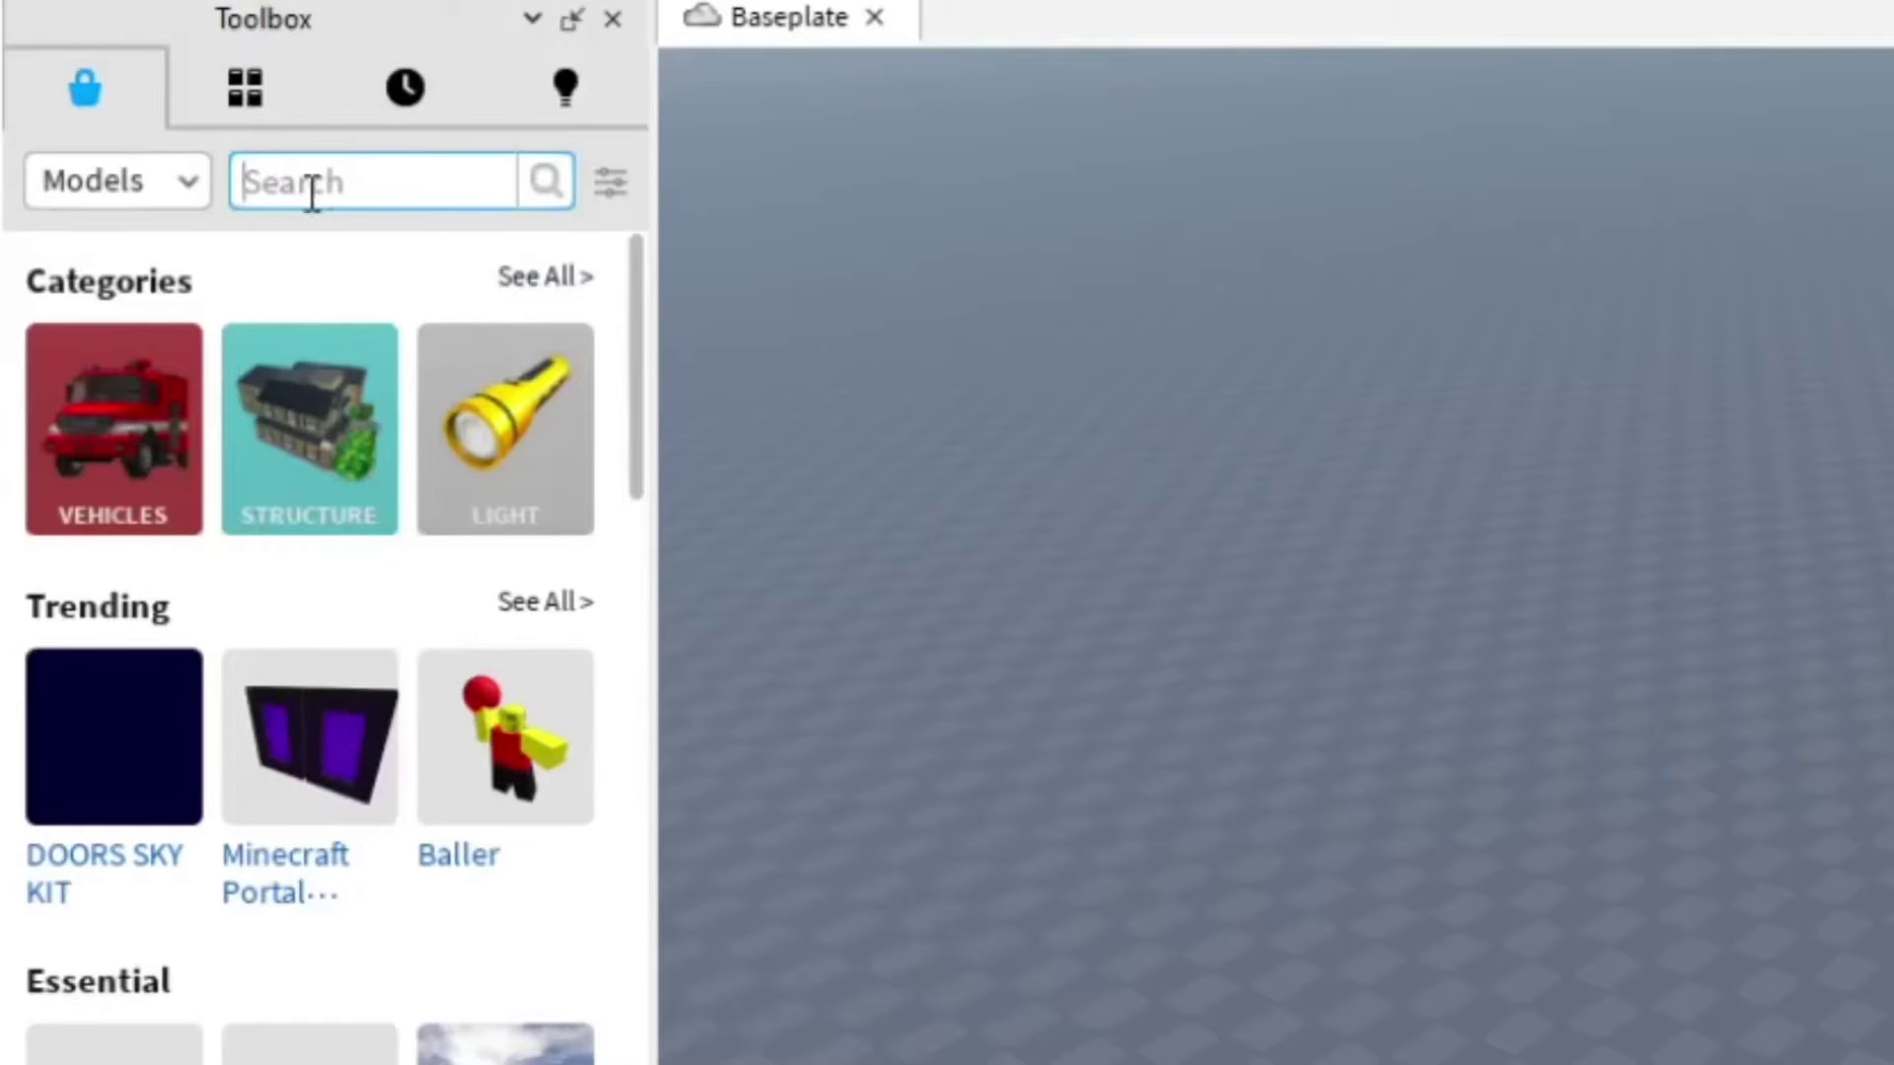
click(143, 190)
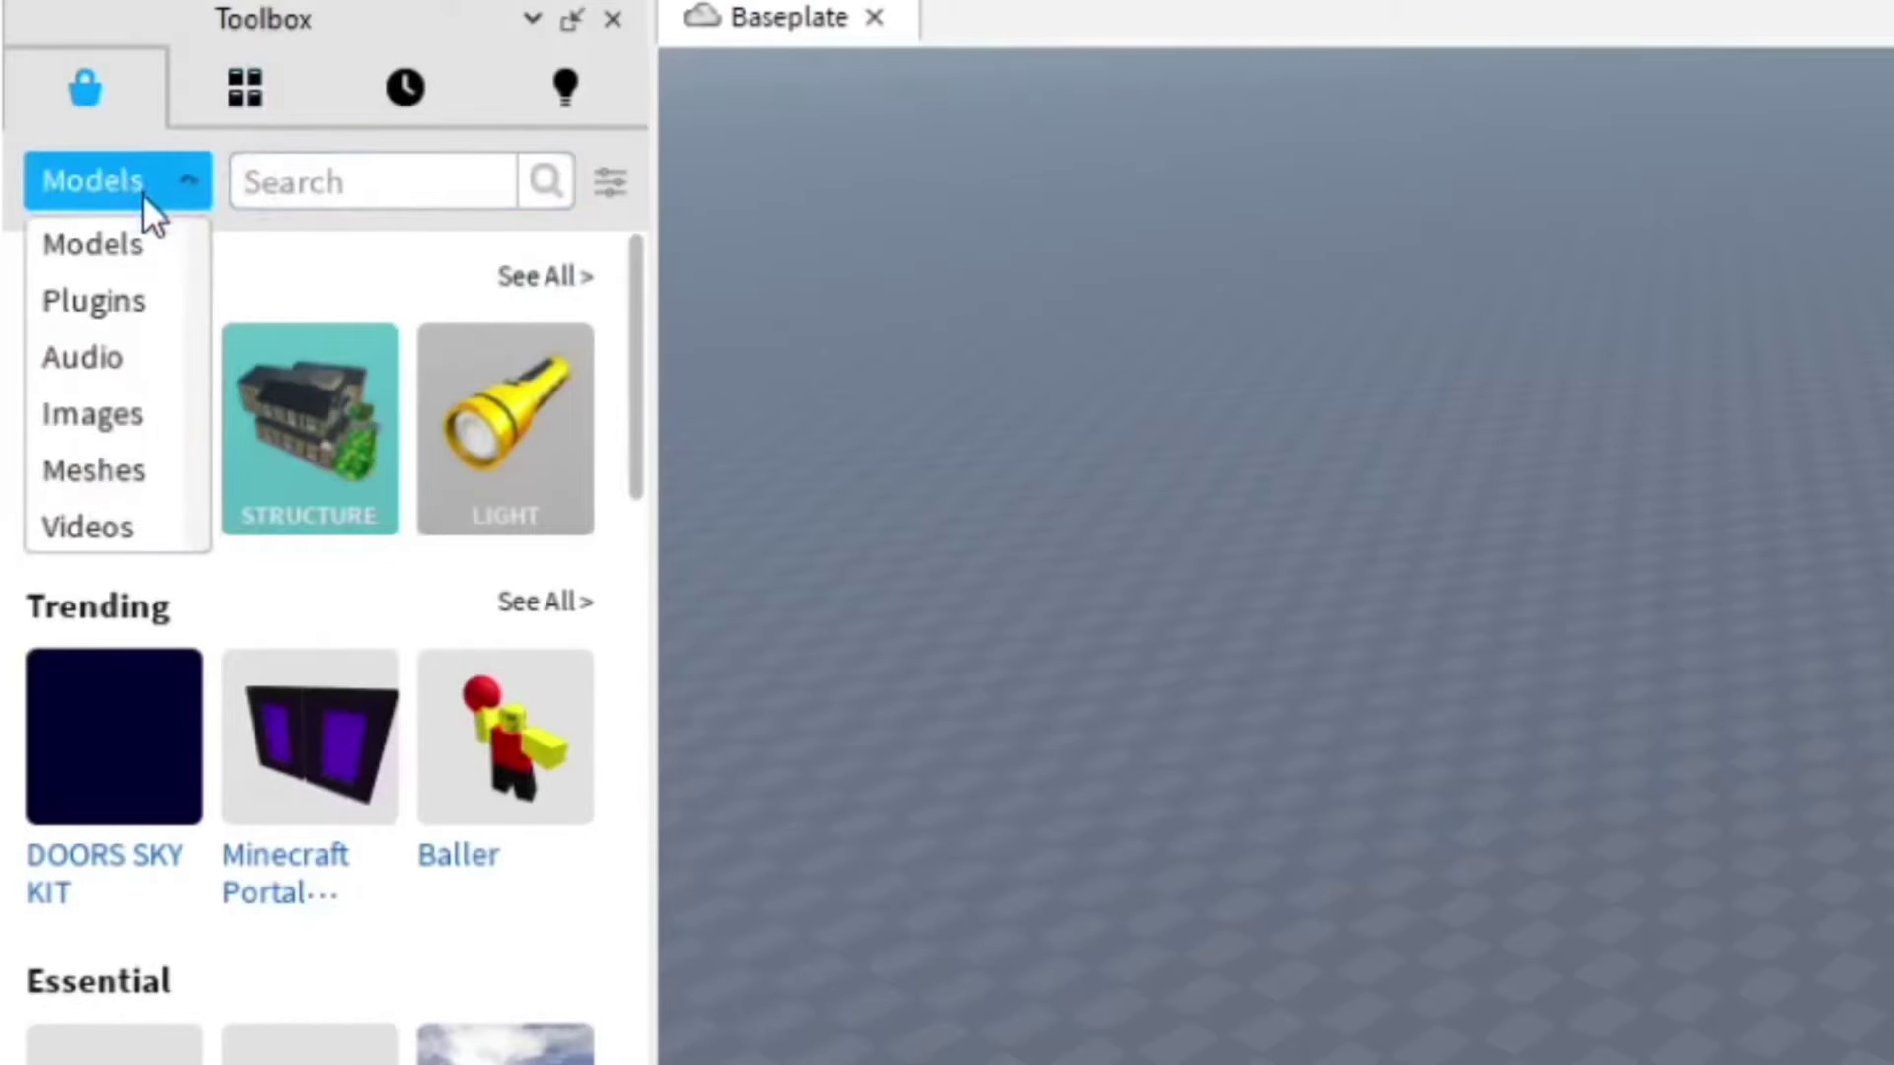
click(124, 232)
click(346, 182)
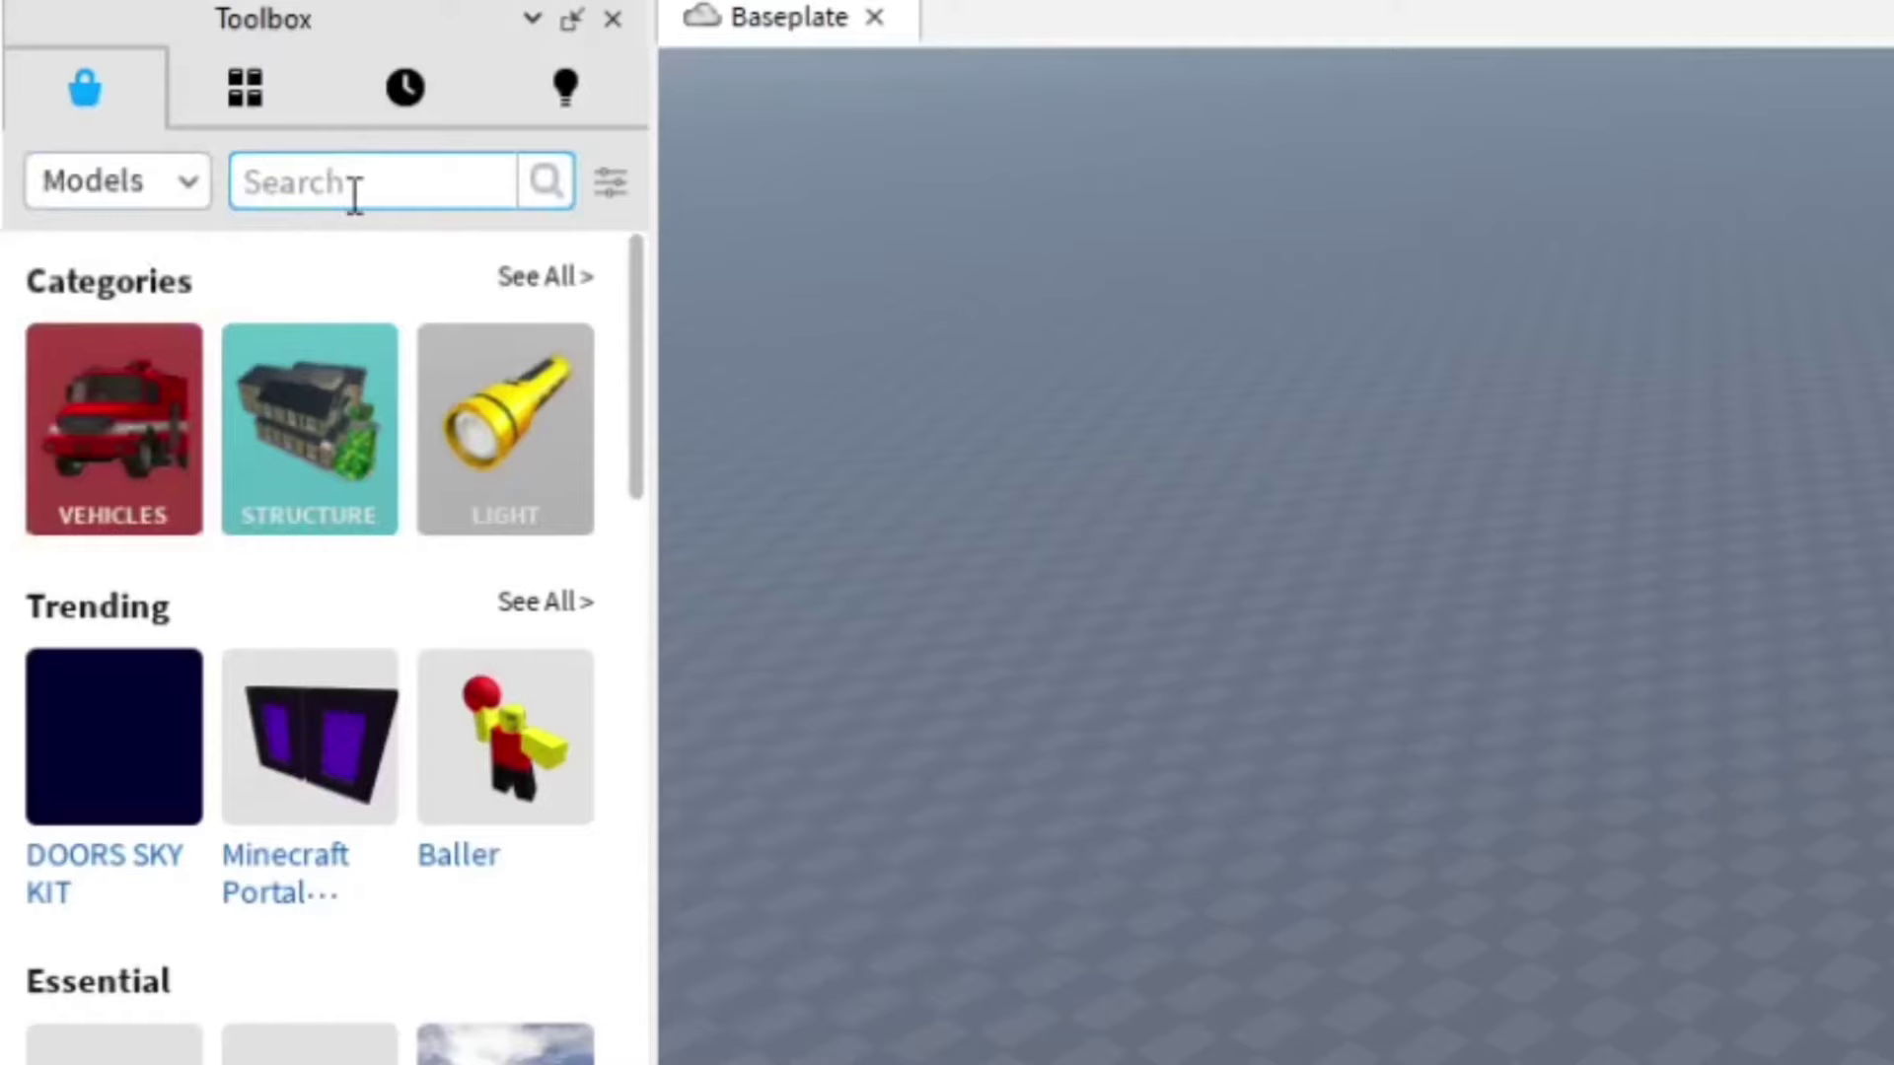
text(kohls ad)
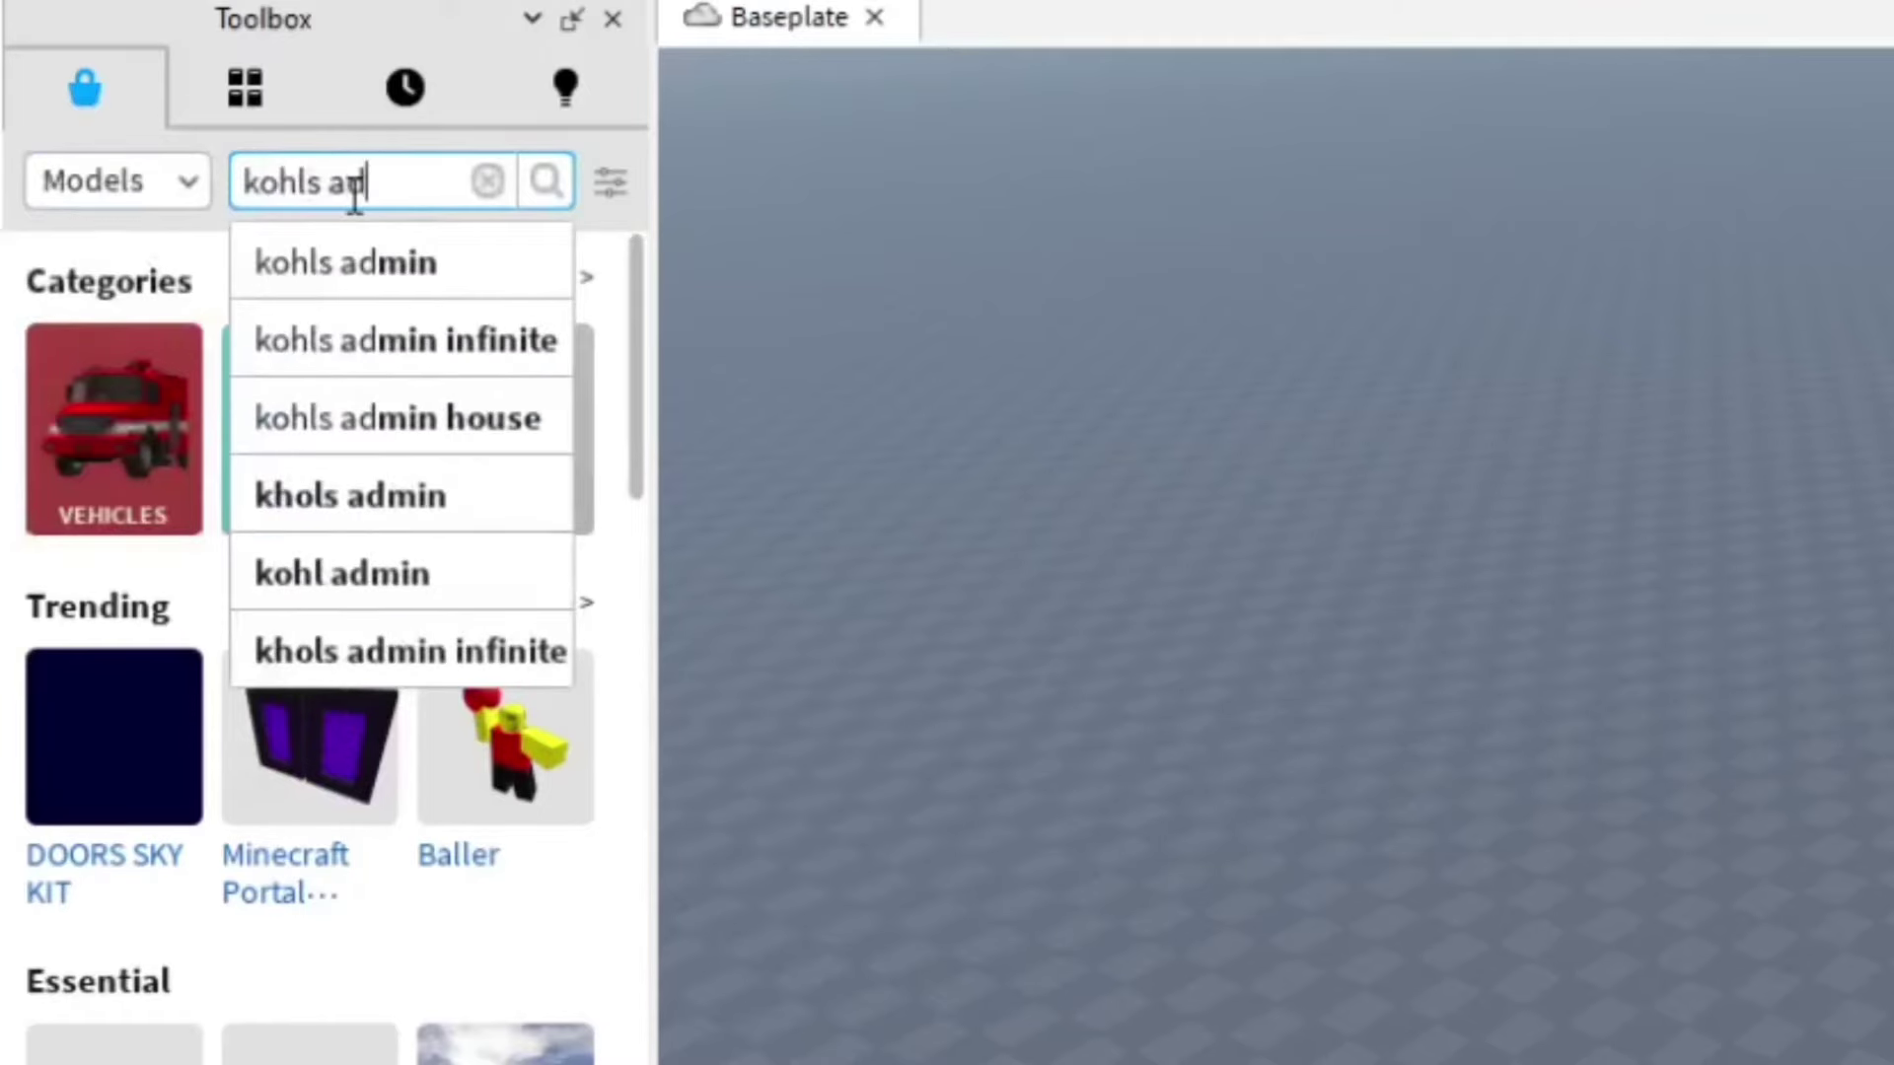
text(min)
key(Return)
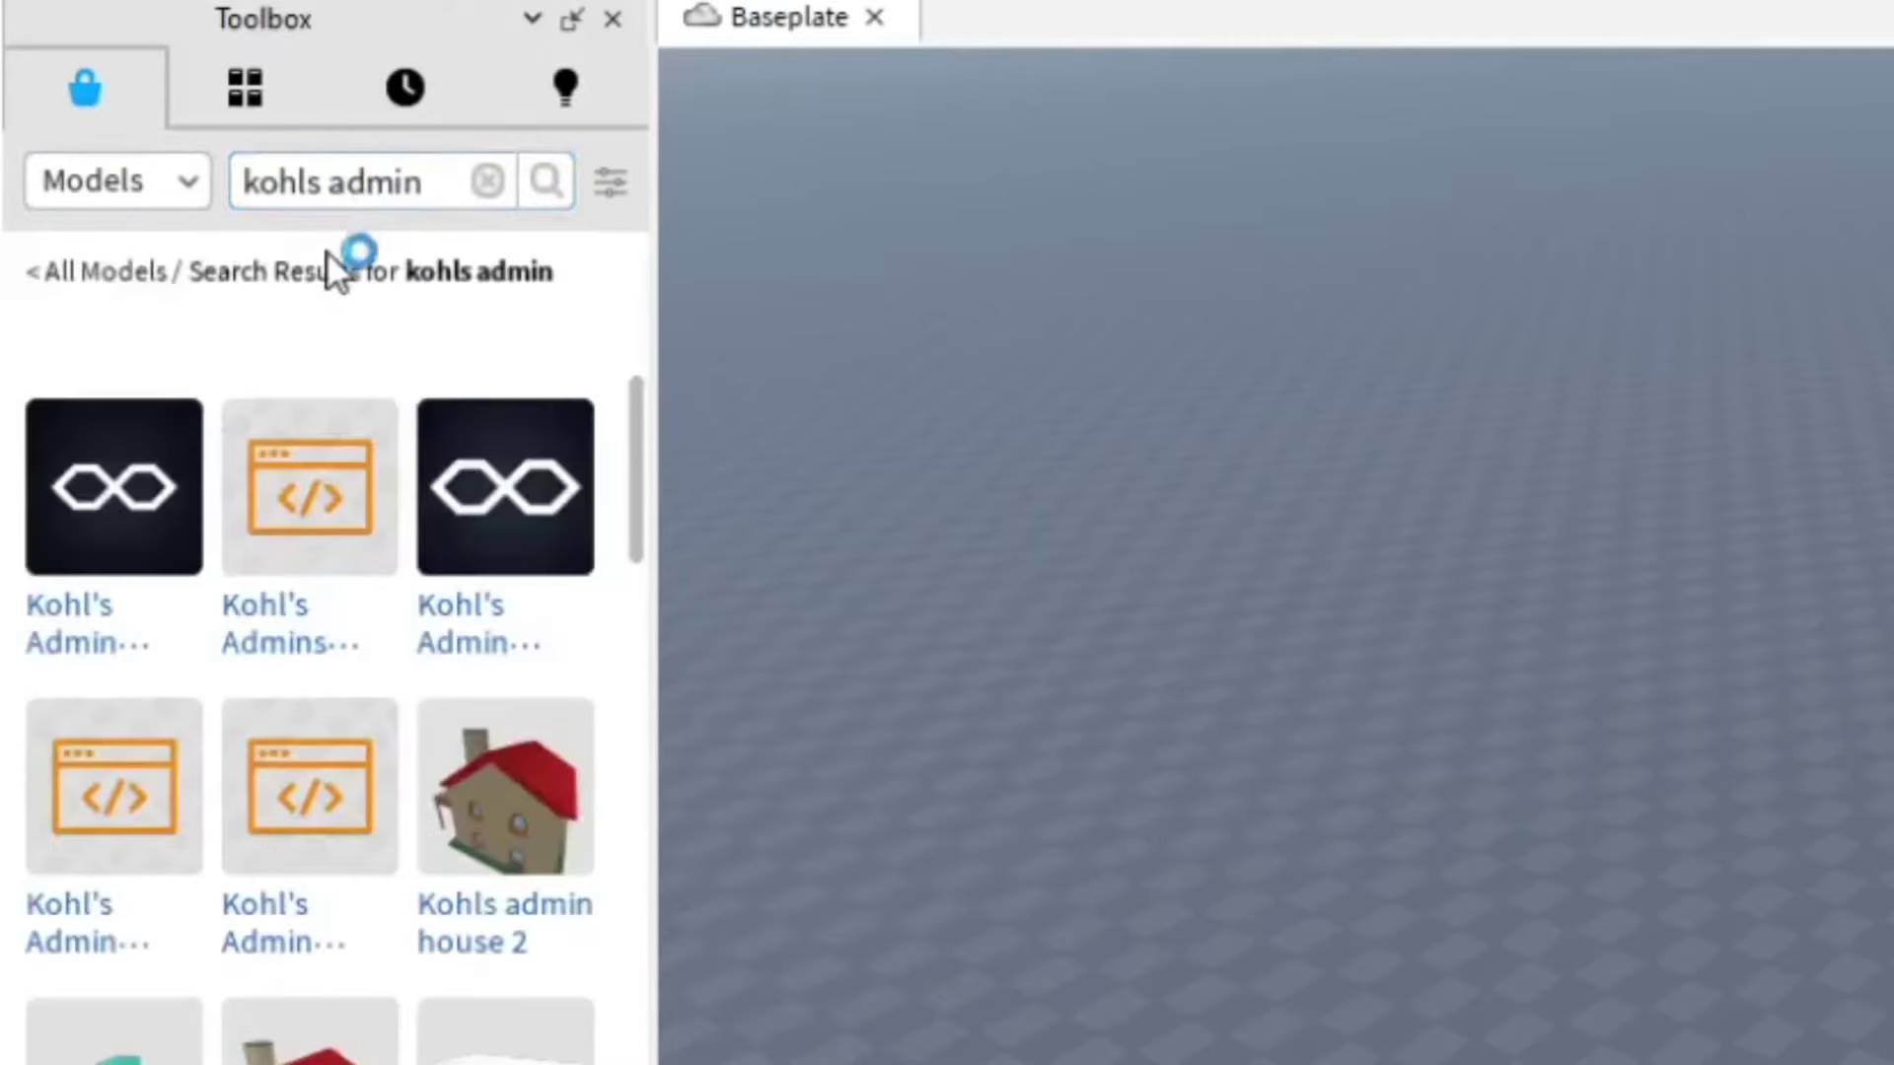
mouse_move(114, 517)
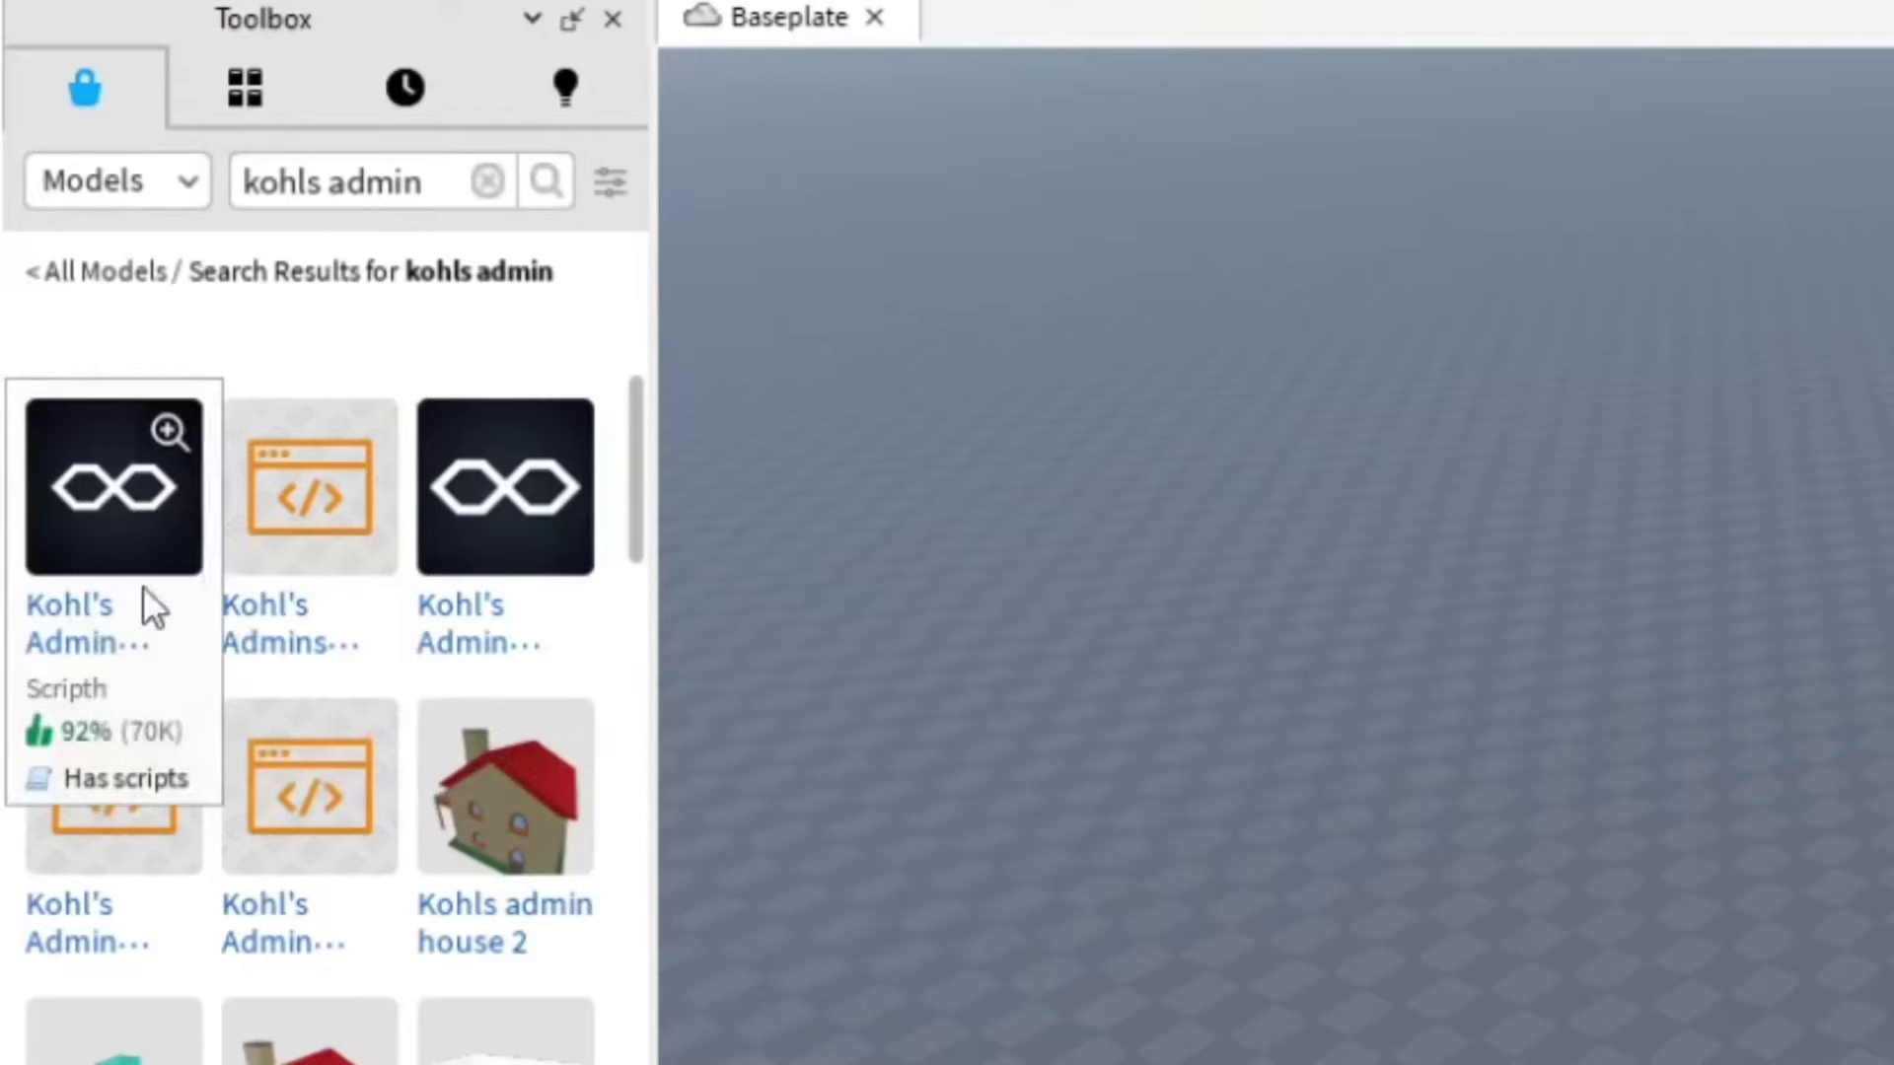
click(72, 603)
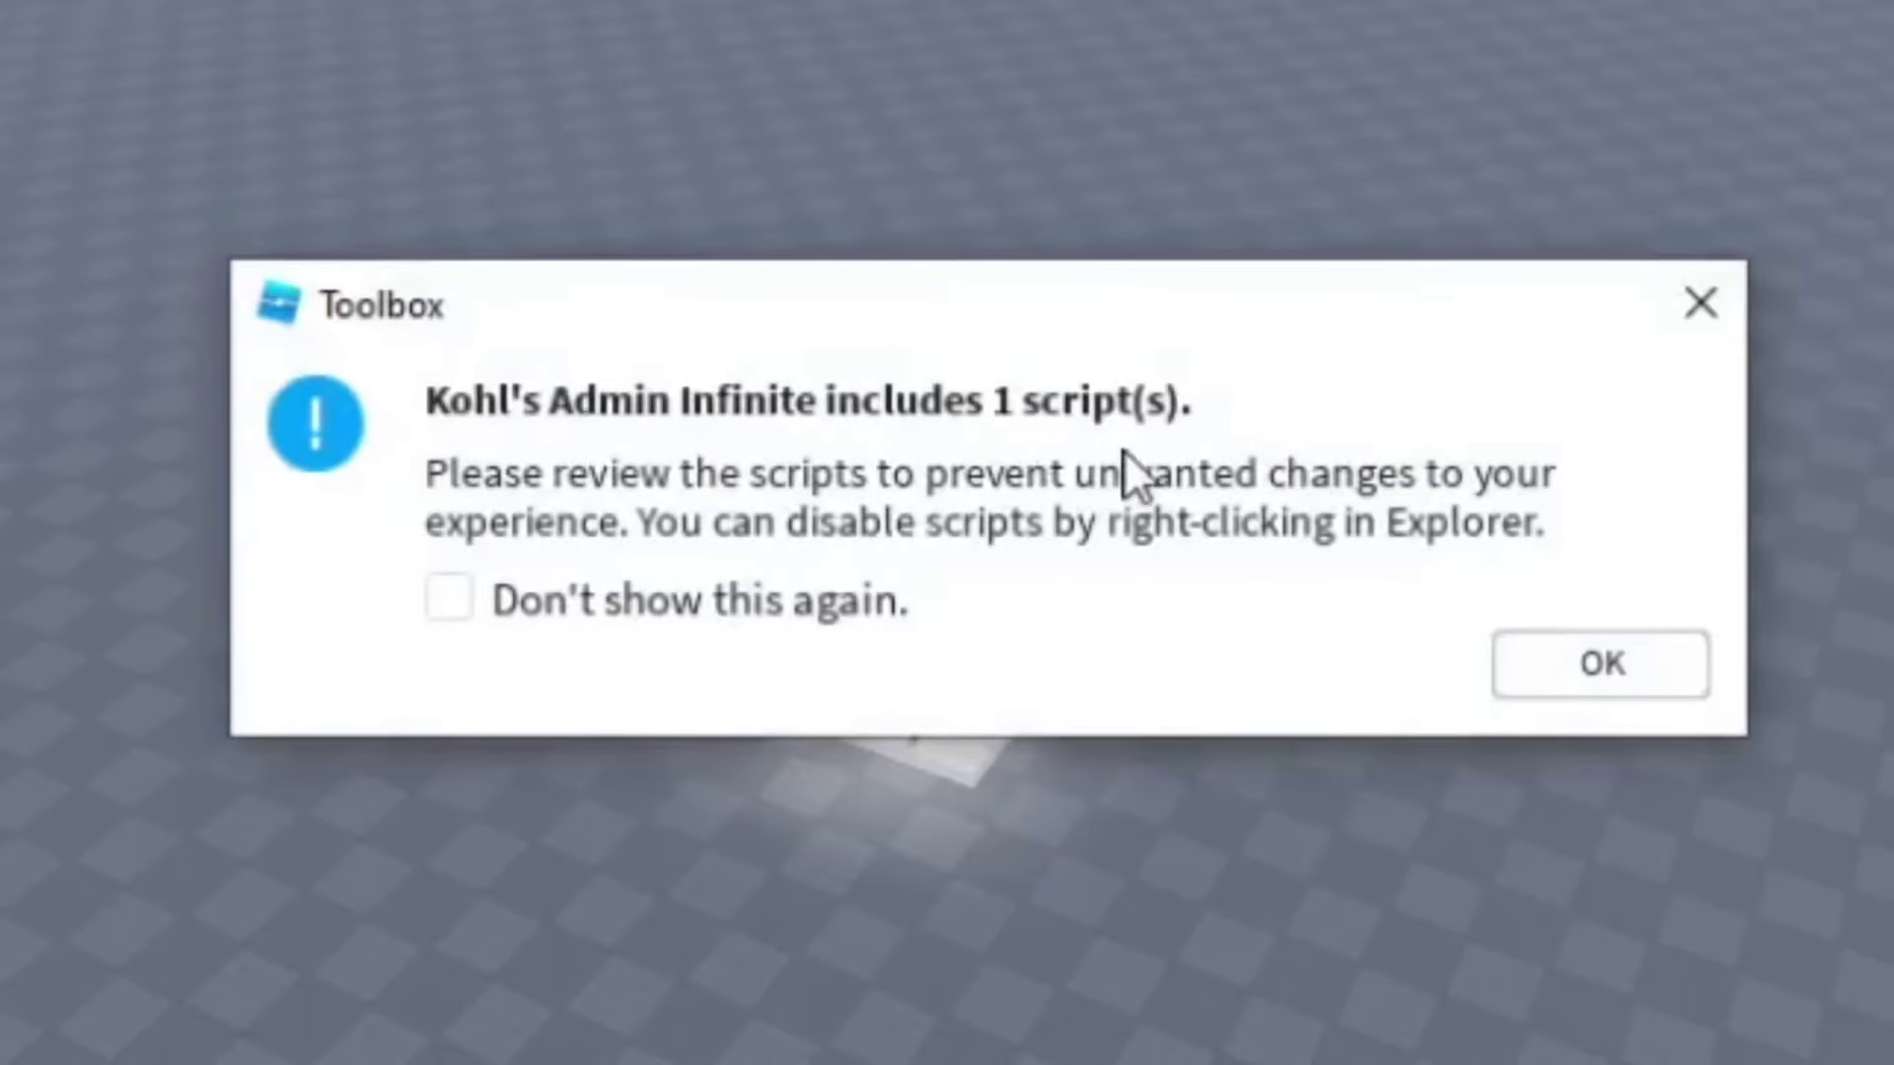
Dismiss the script warning with 'Don't show this again' and move the model off the spawn
click(639, 620)
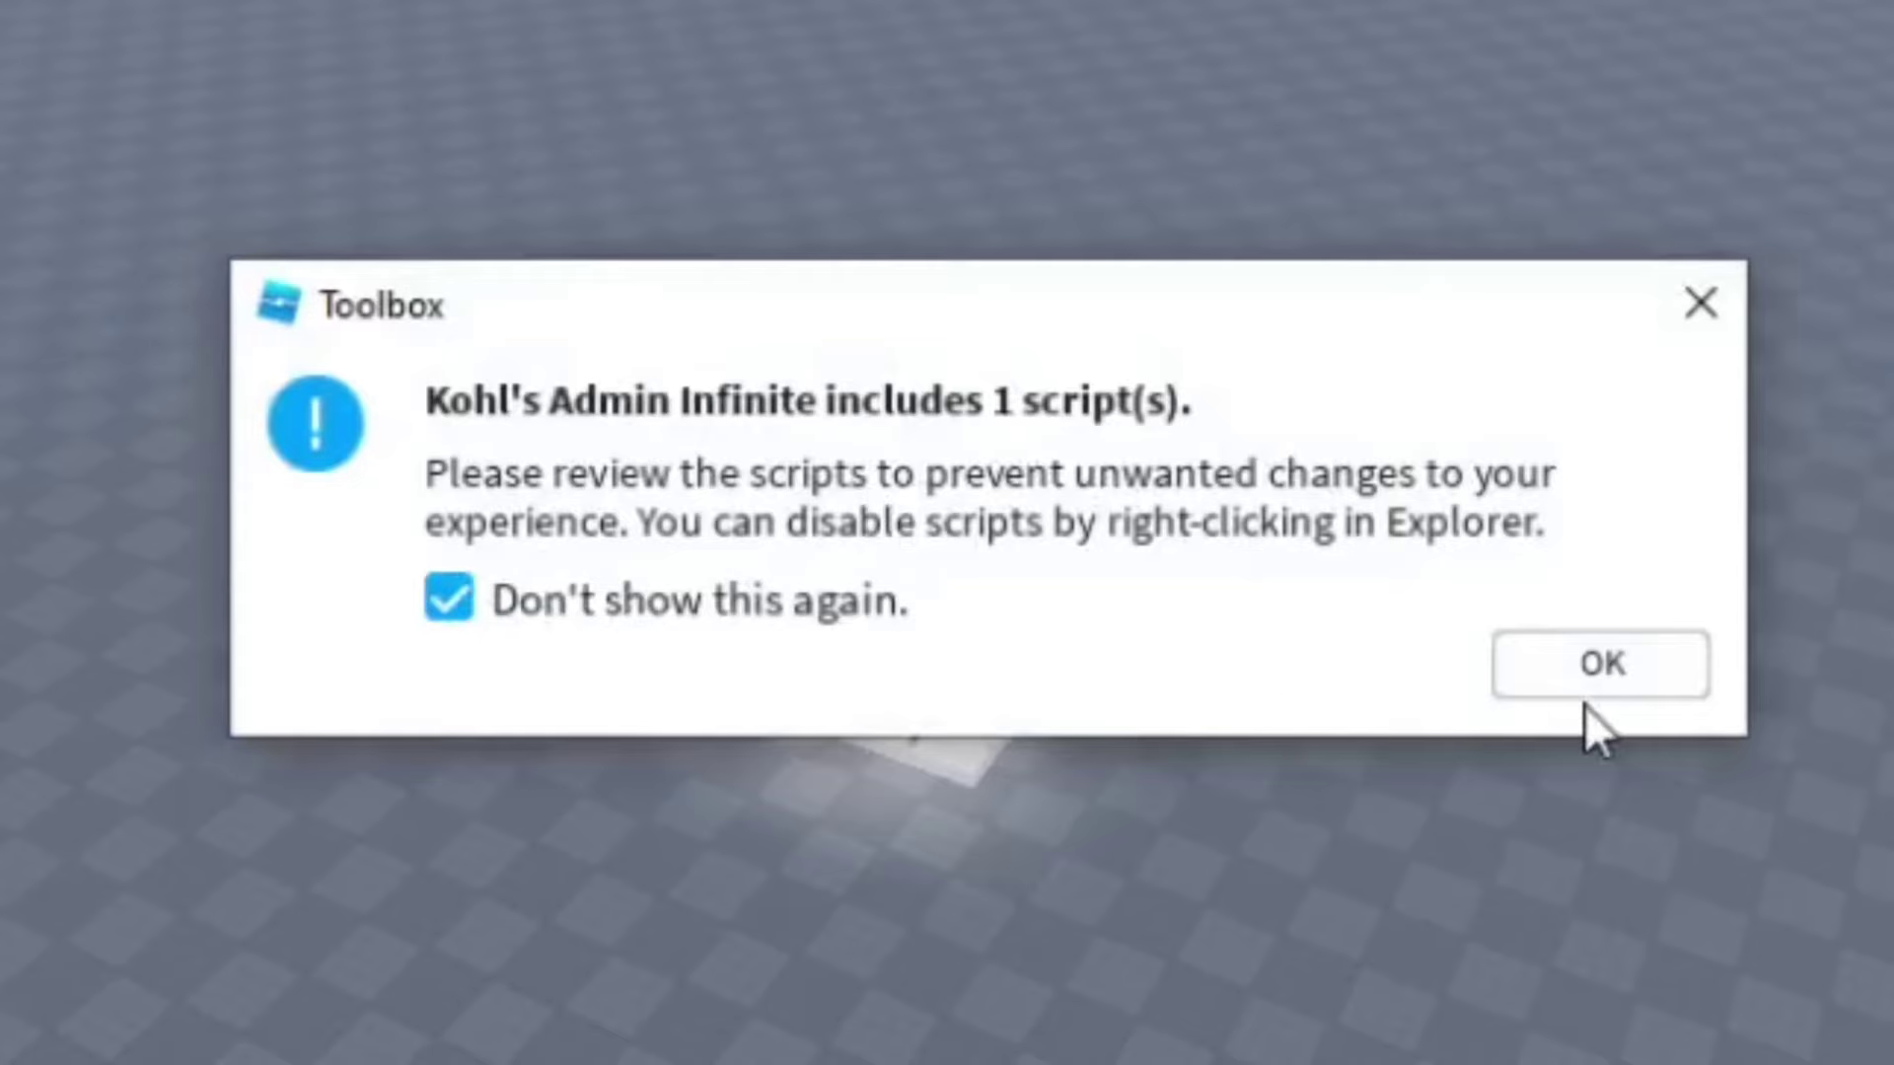
click(1594, 666)
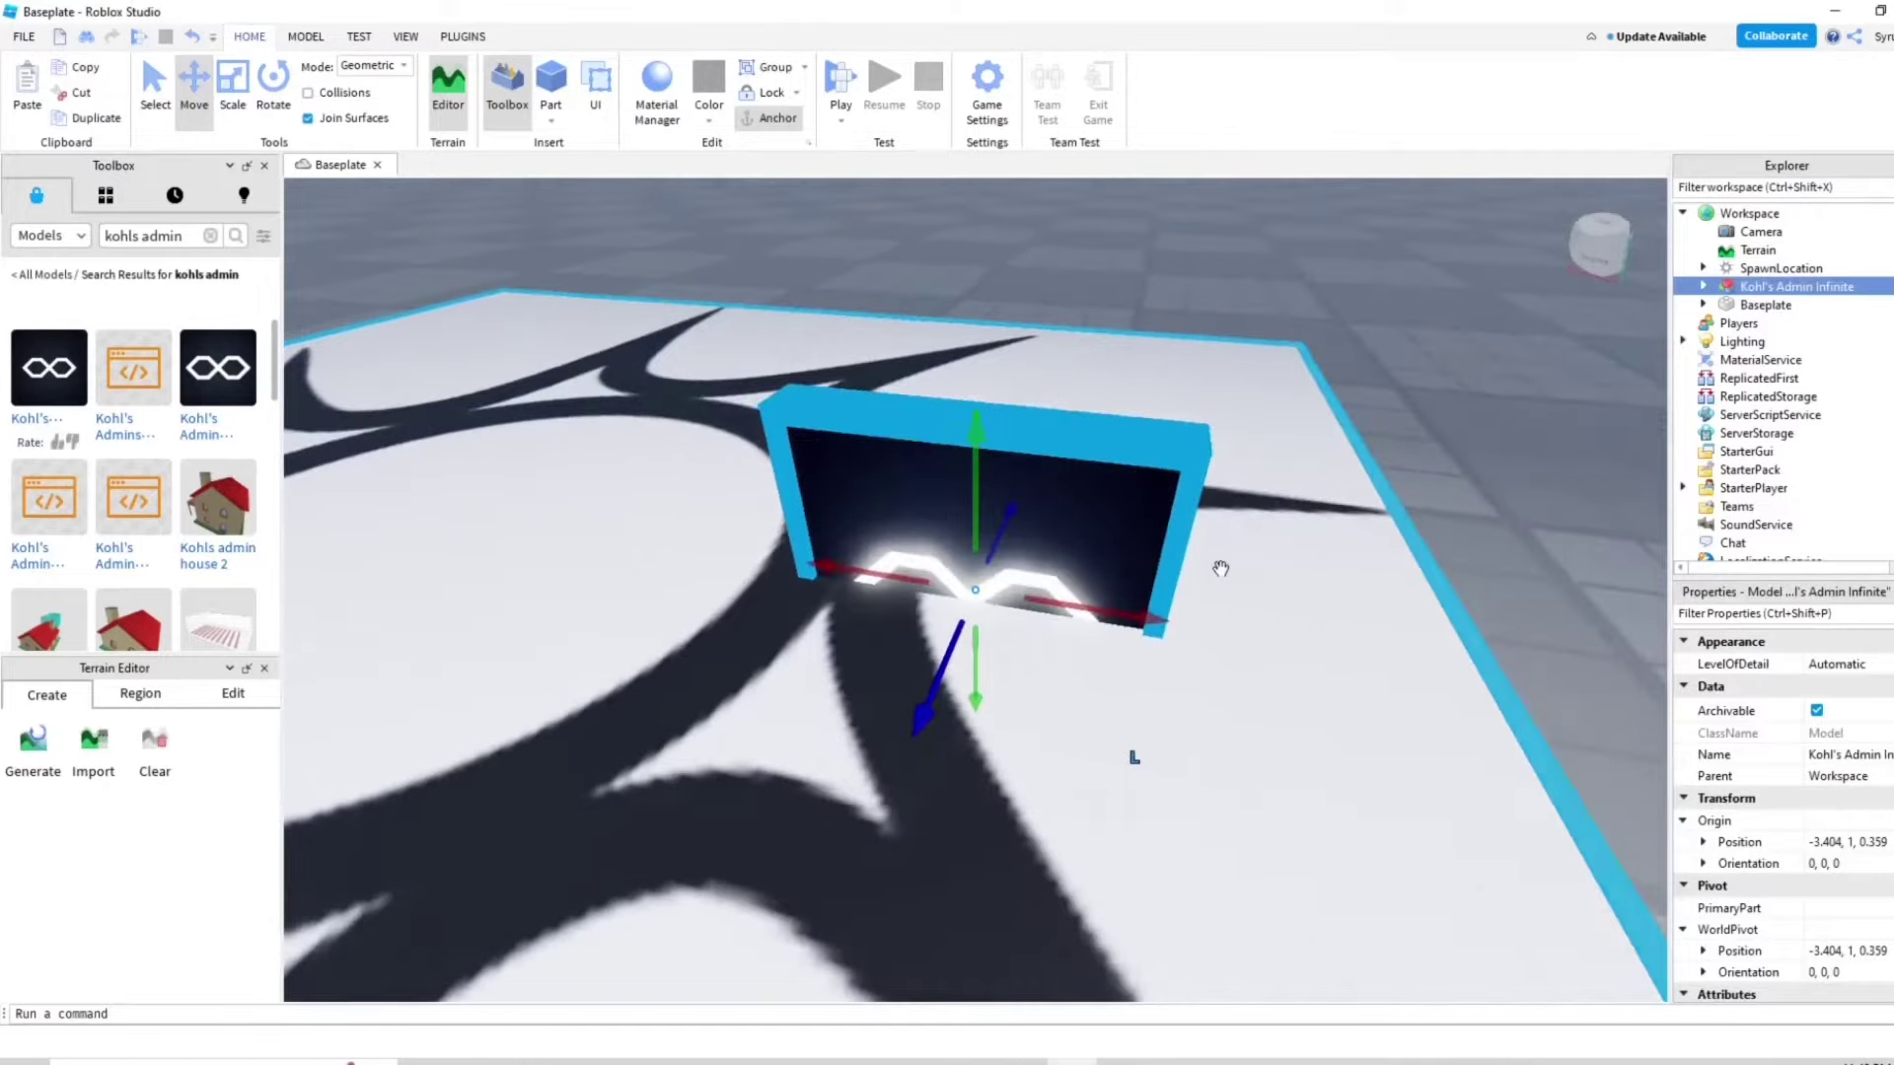
scroll(1220, 568, down, 5)
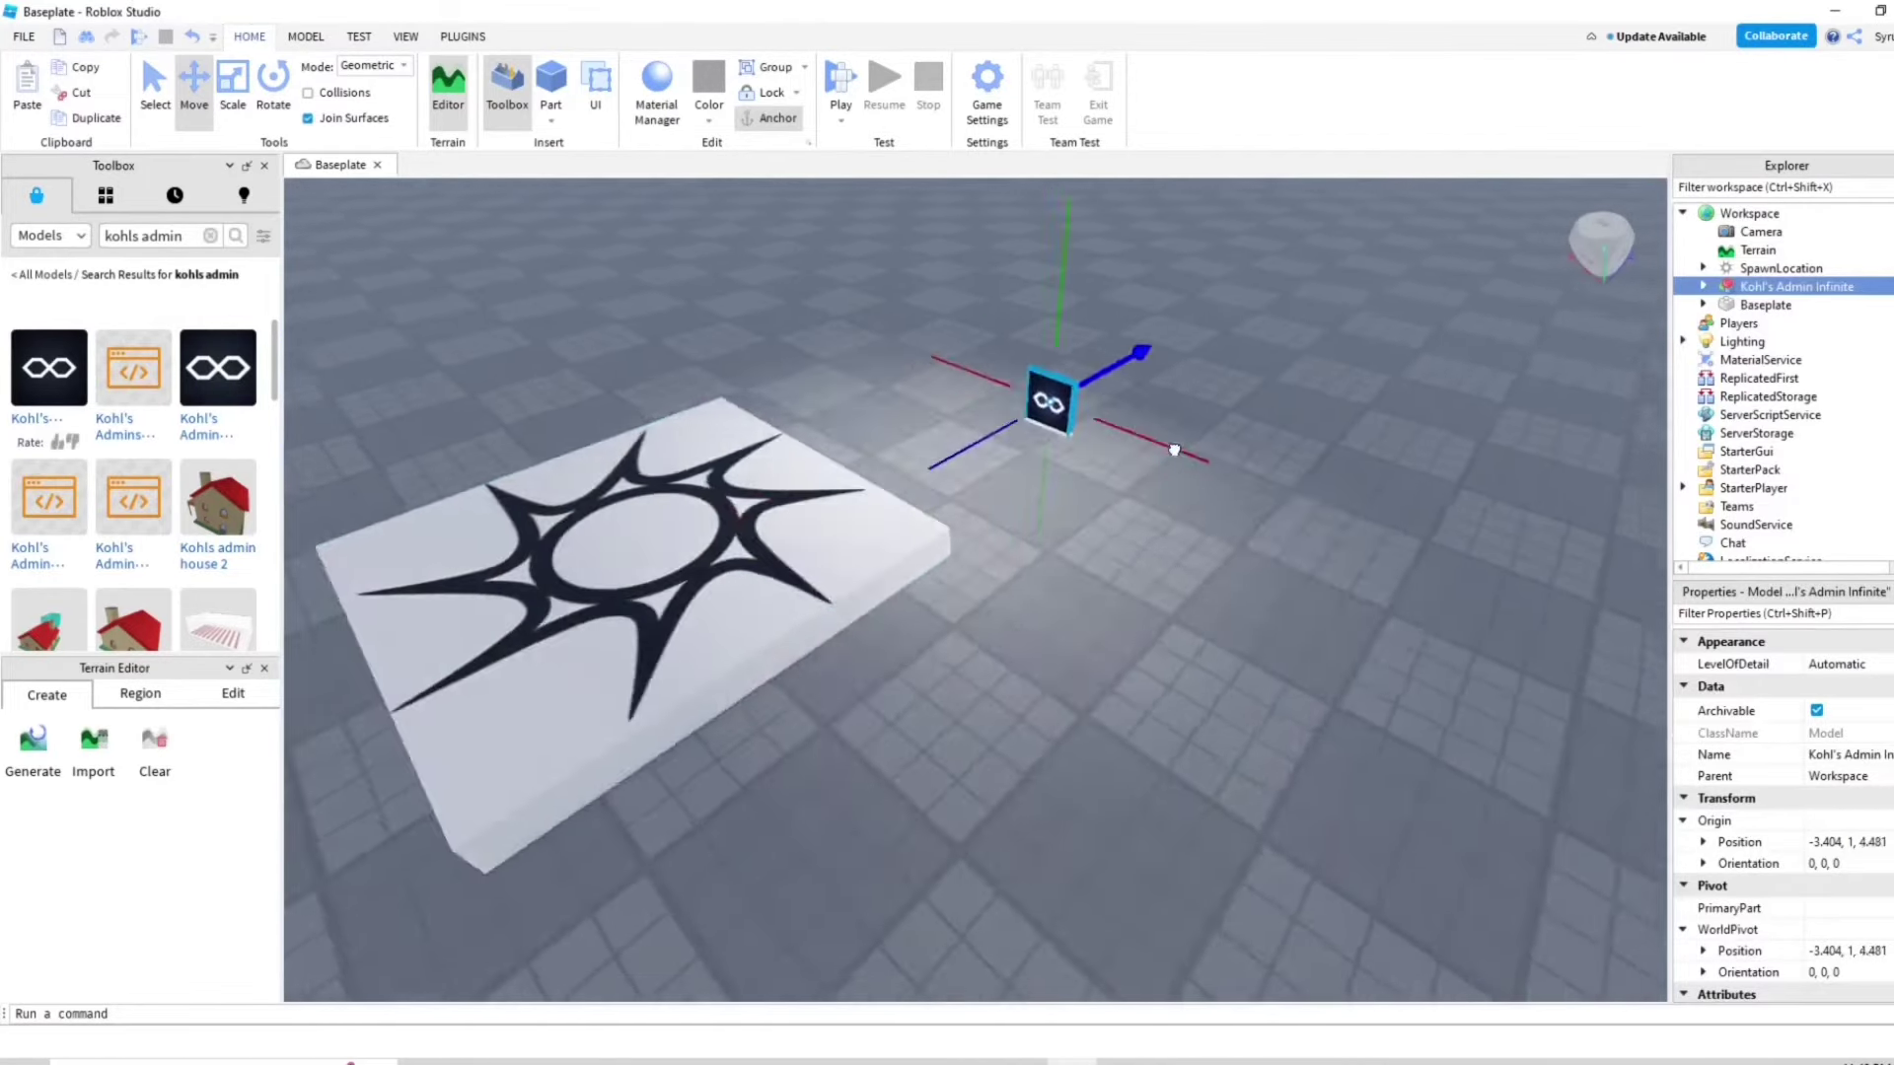
drag(1080, 554, 1170, 504)
Lower the Kohl's Admin Infinite model into the baseplate and deselect it
key(f)
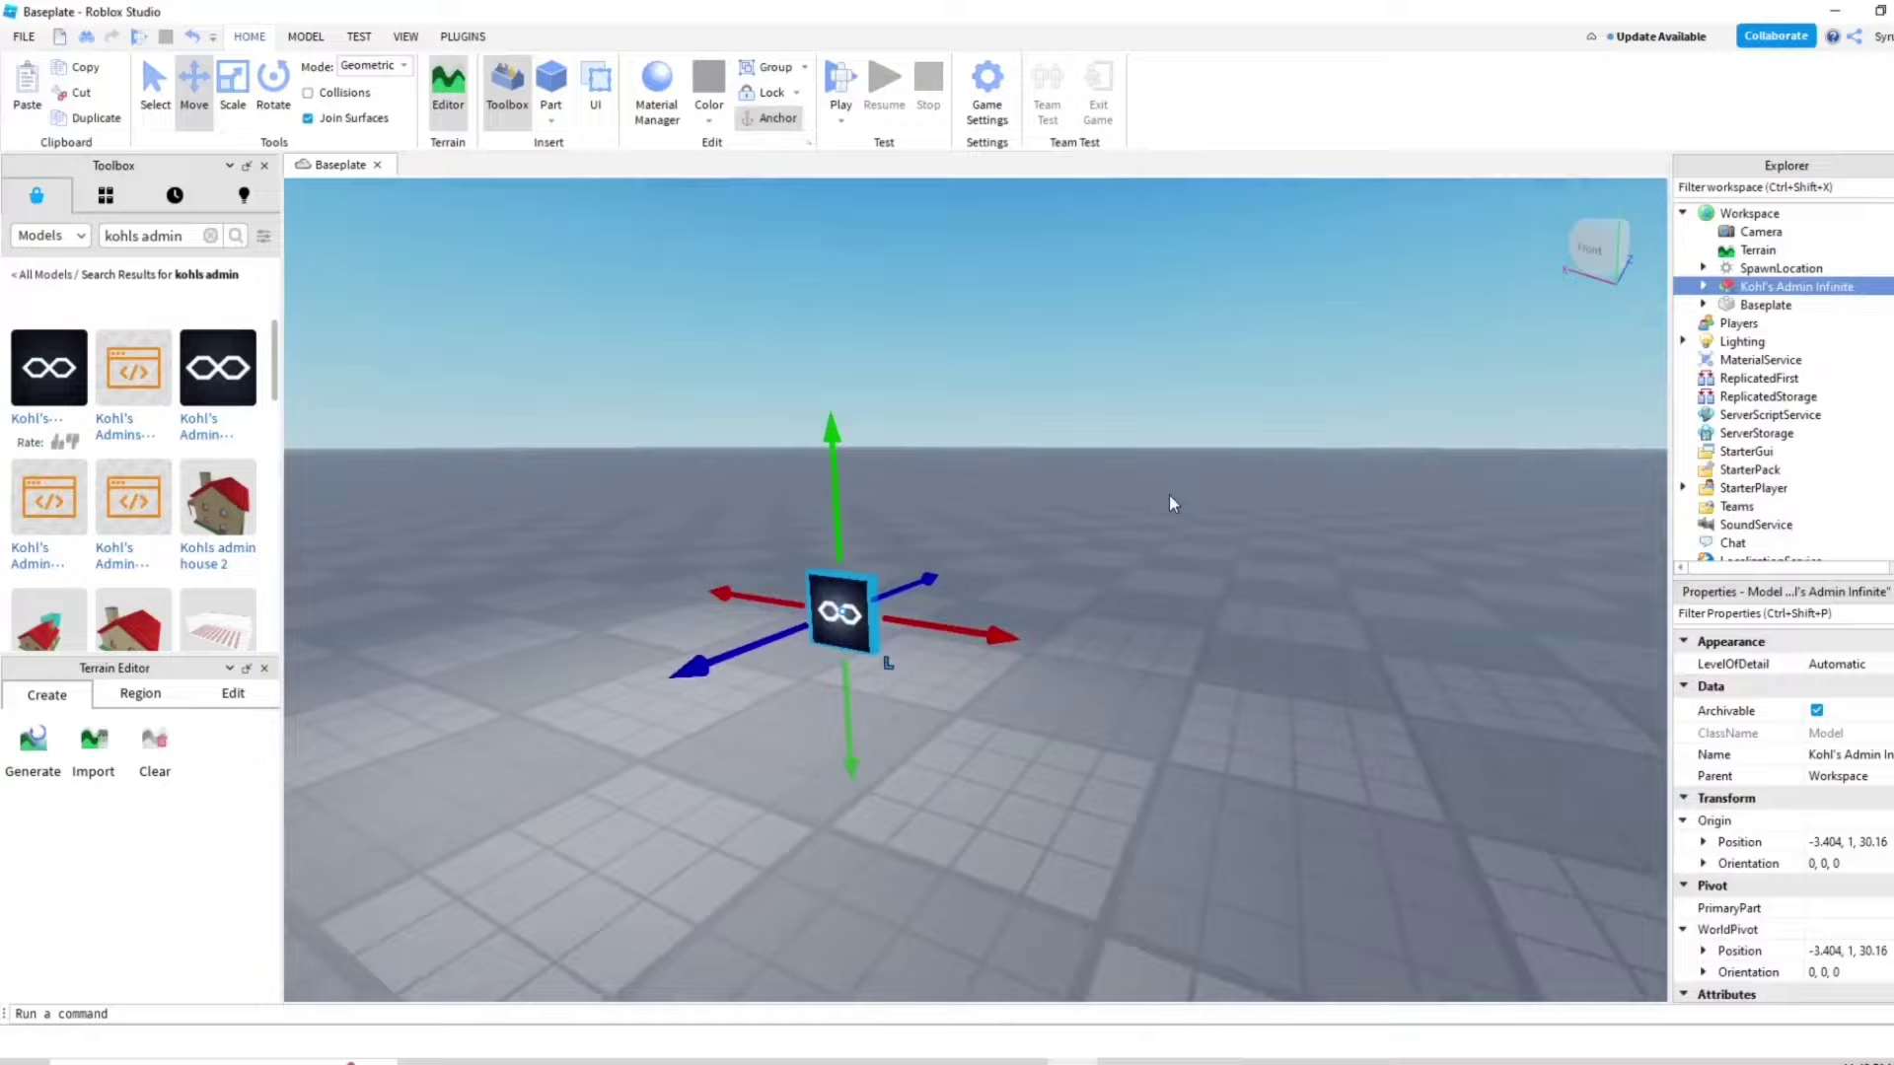
right_drag(1169, 496, 1169, 495)
key(f)
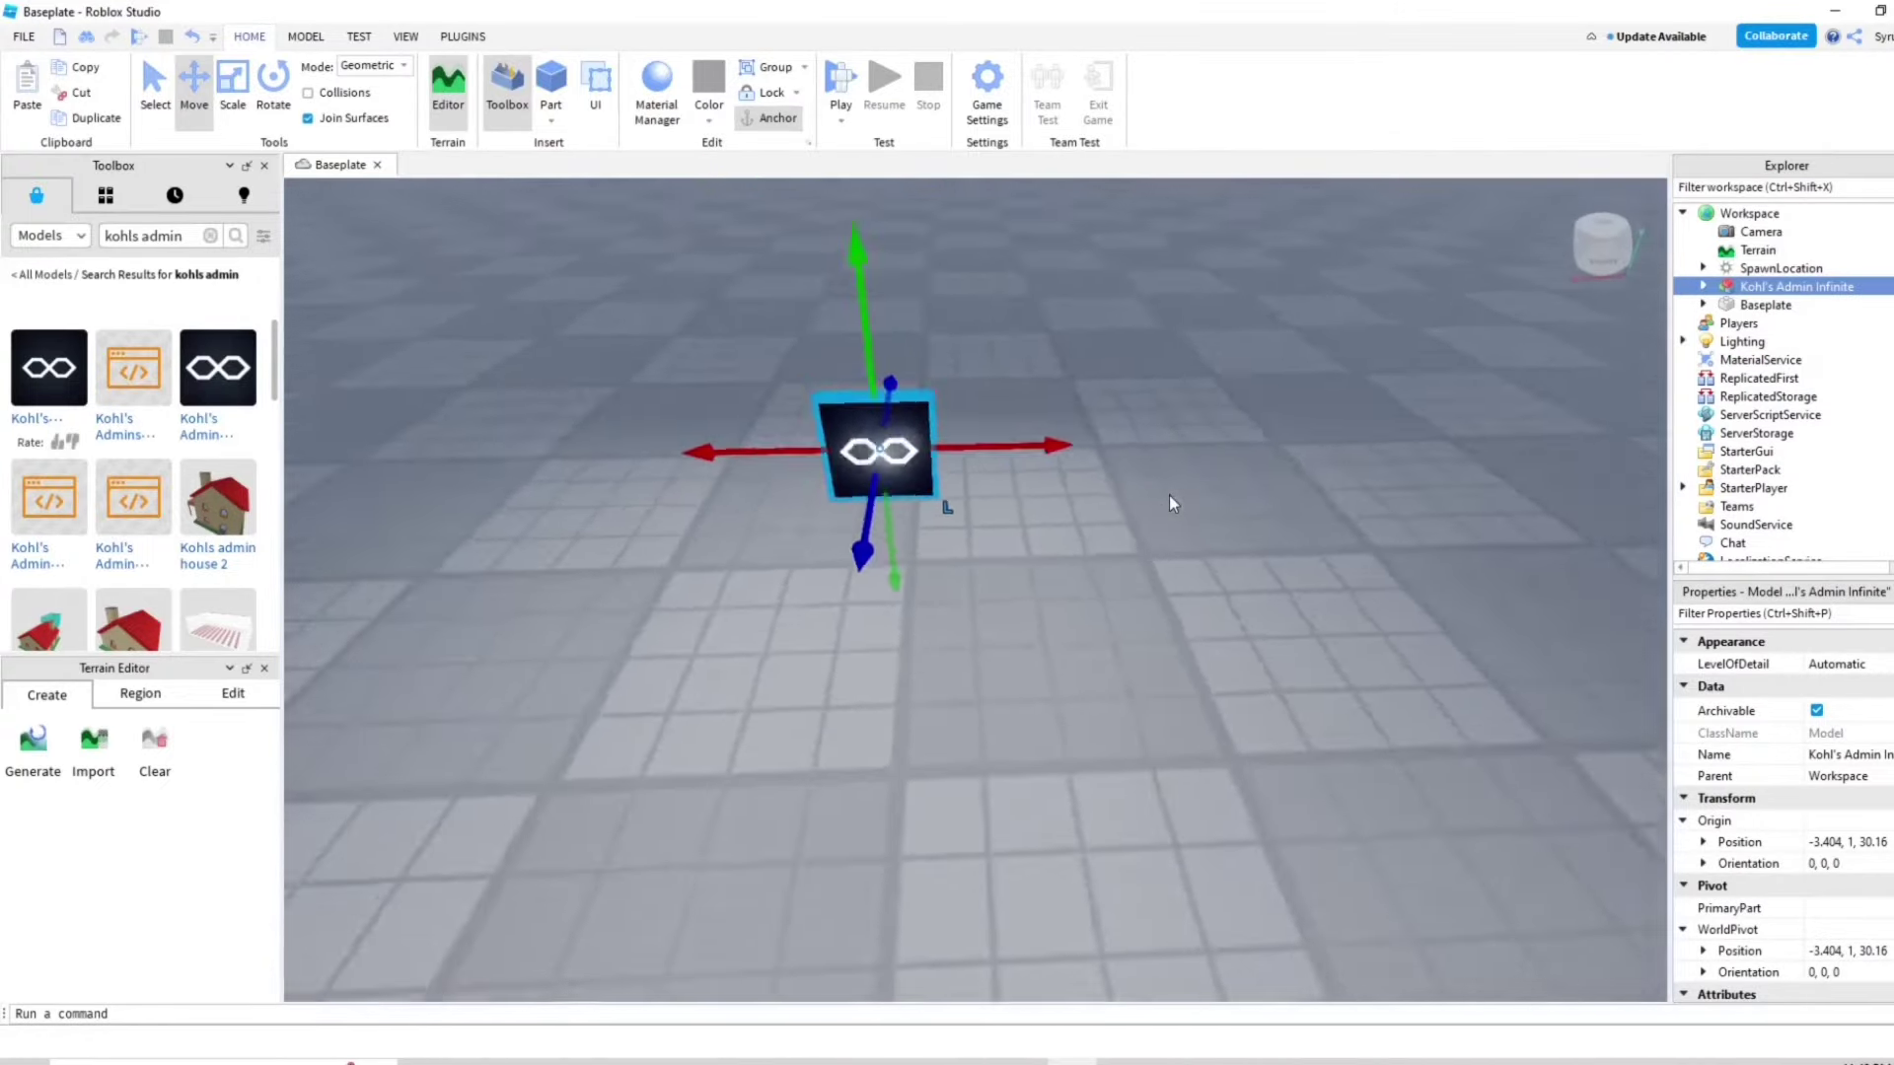
mouse_move(1006, 562)
right_down()
mouse_move(958, 576)
mouse_move(1053, 694)
right_up()
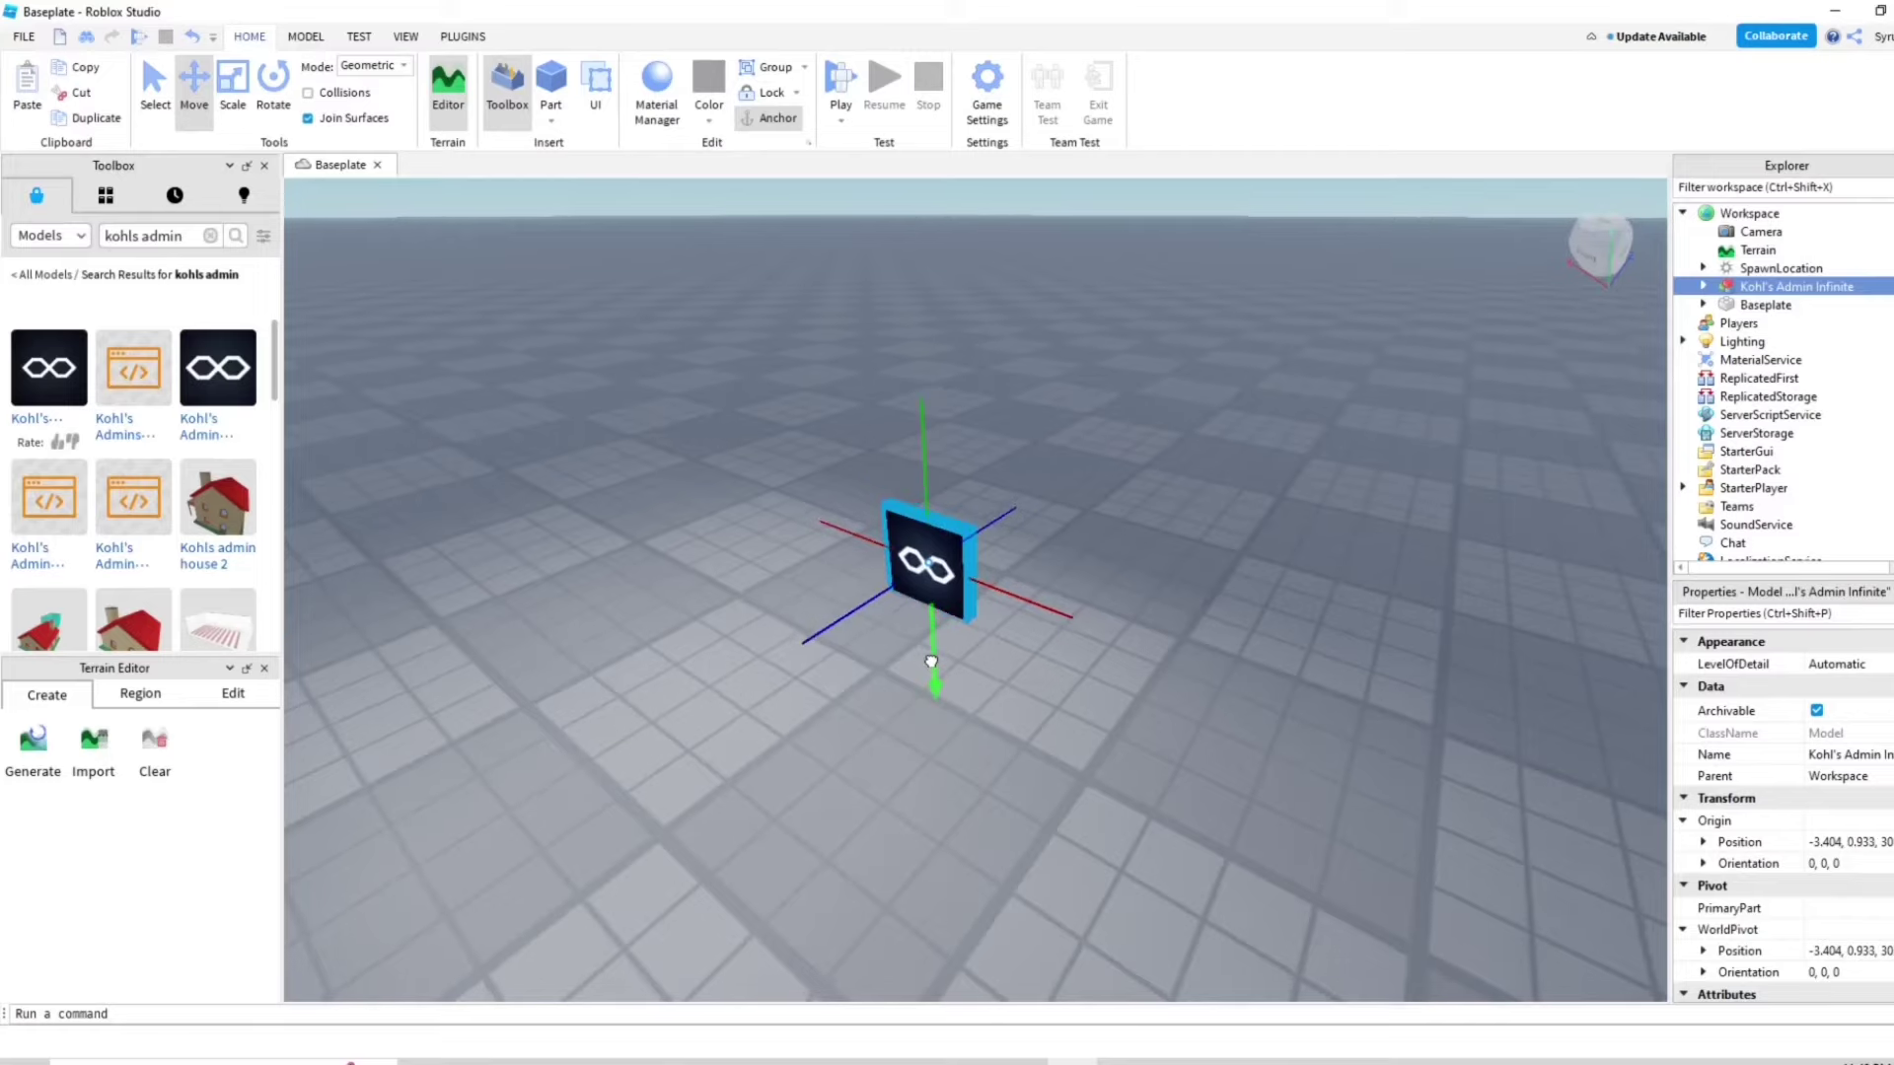
drag(930, 659, 960, 732)
click(1019, 496)
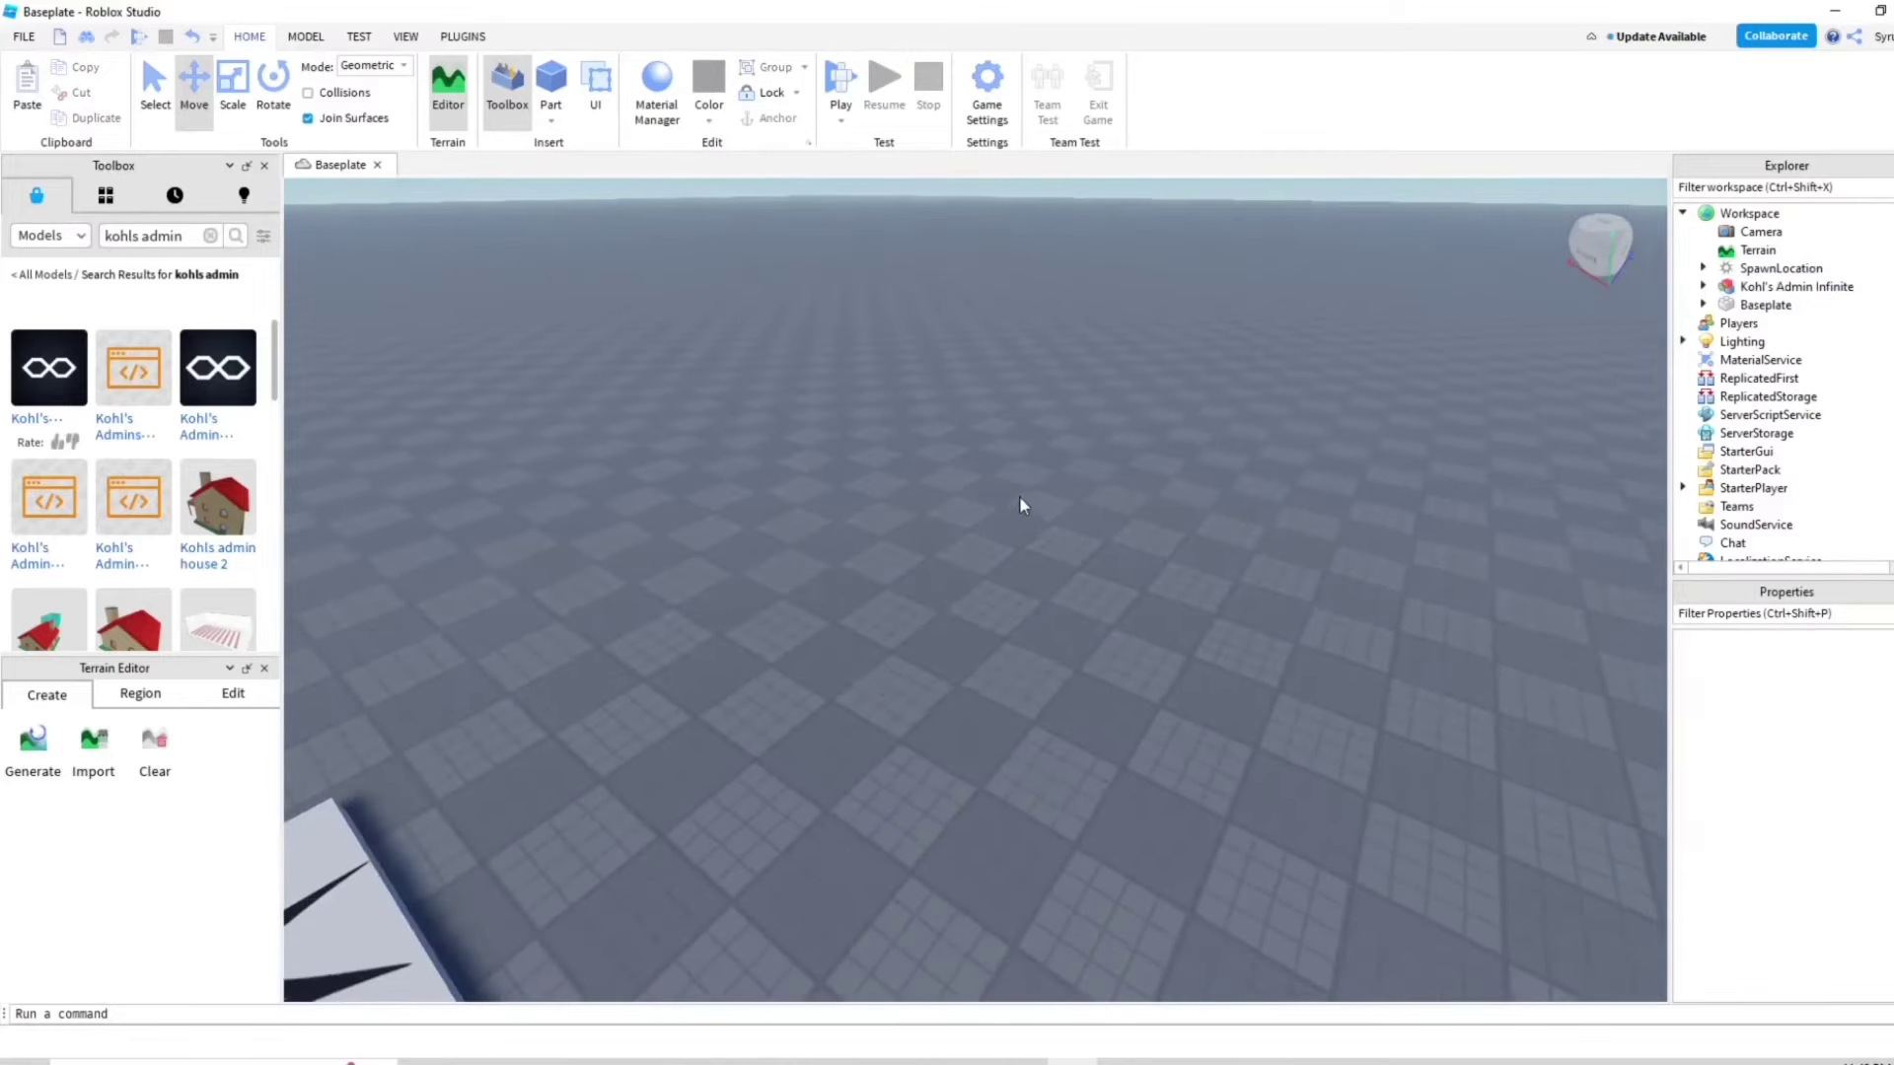
right_drag(1019, 496, 1011, 494)
scroll(1335, 553, down, 3)
scroll(1230, 437, down, 2)
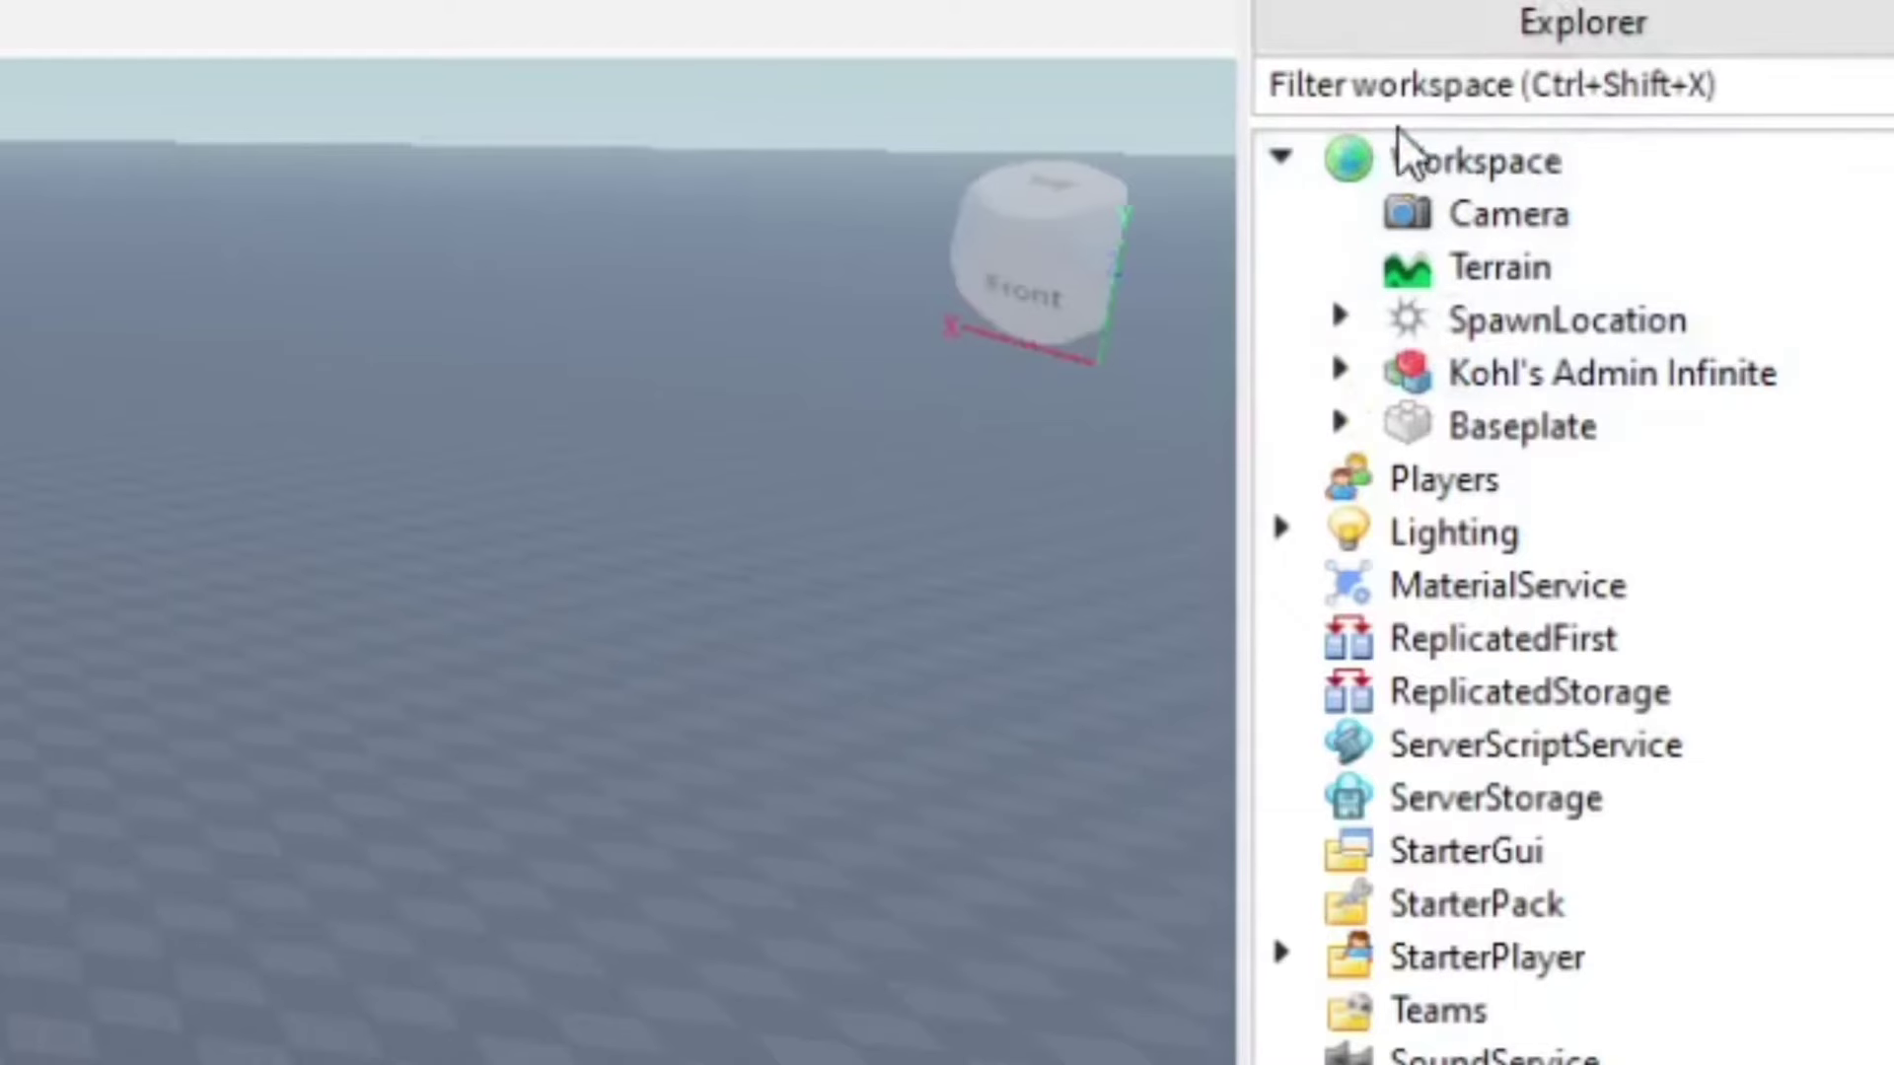
Expand Kohl's Admin Infinite > Credit in Explorer and open the Settings script
click(1339, 372)
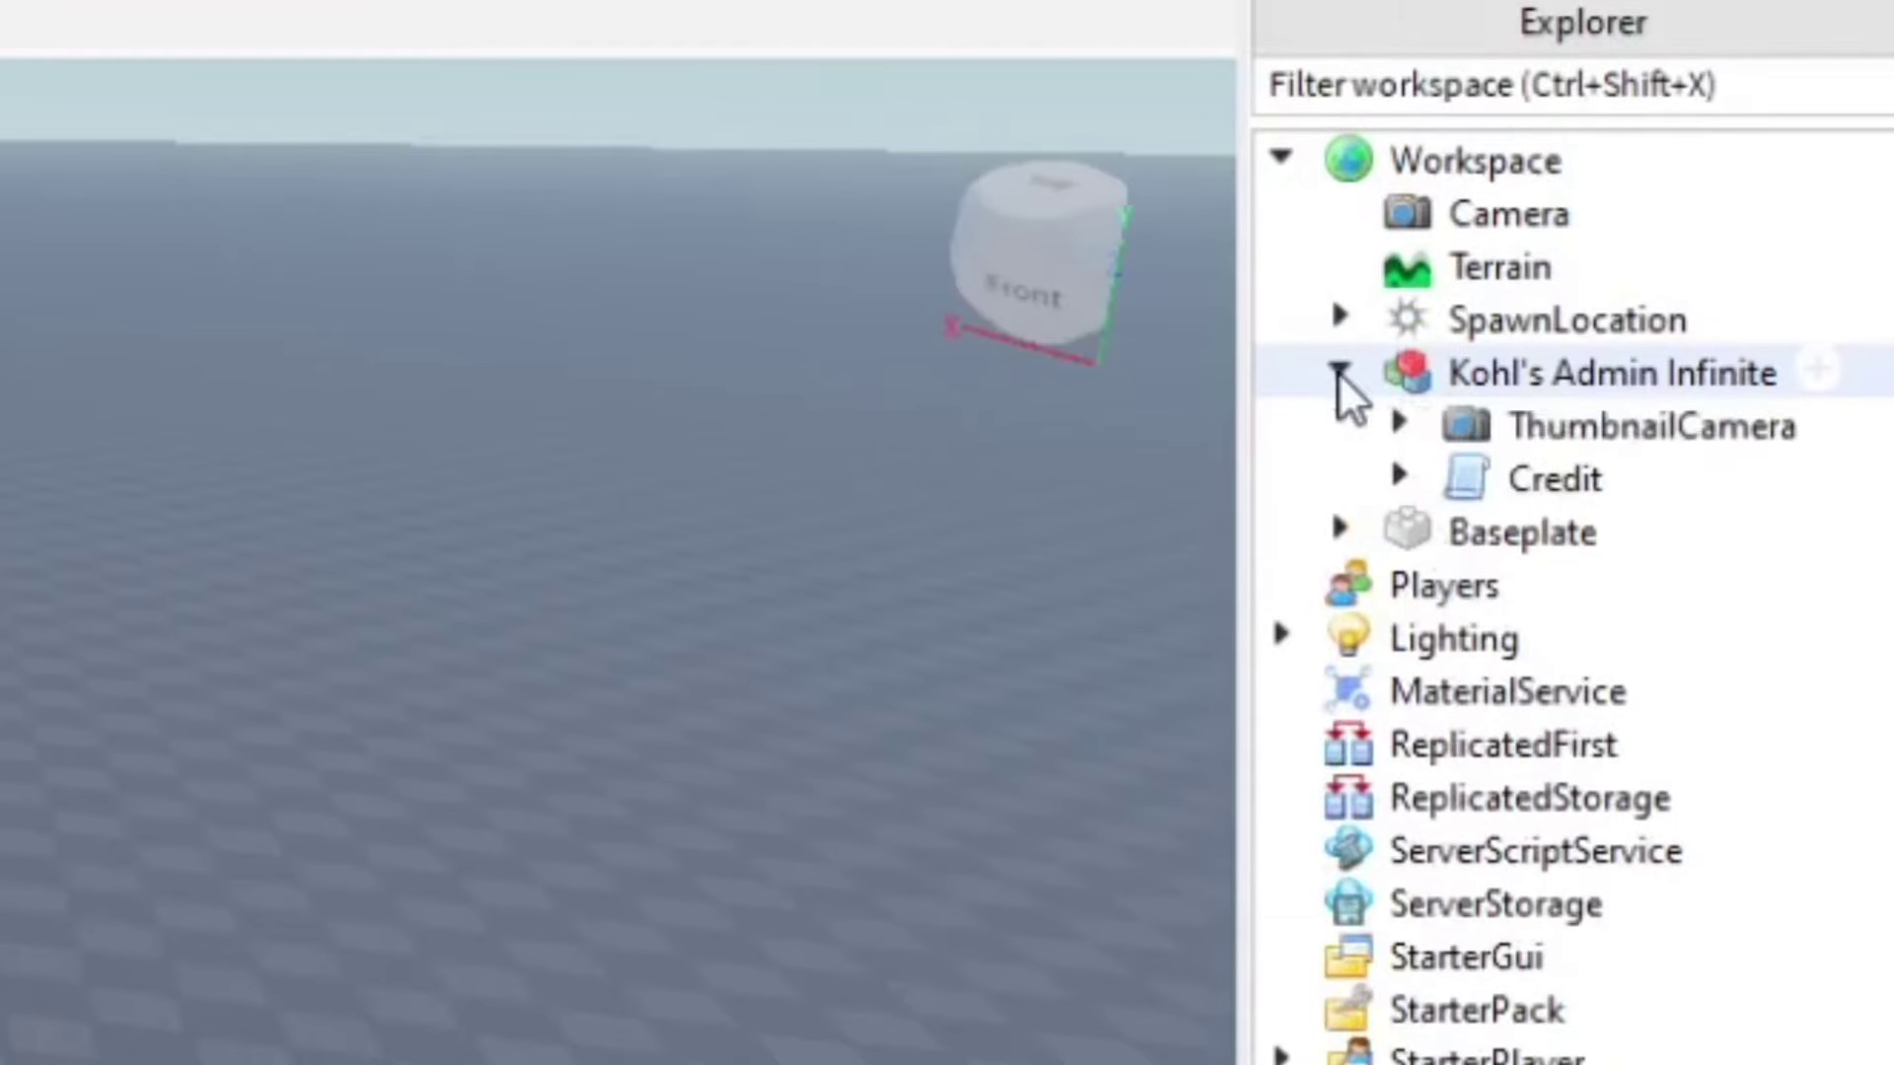
click(1399, 477)
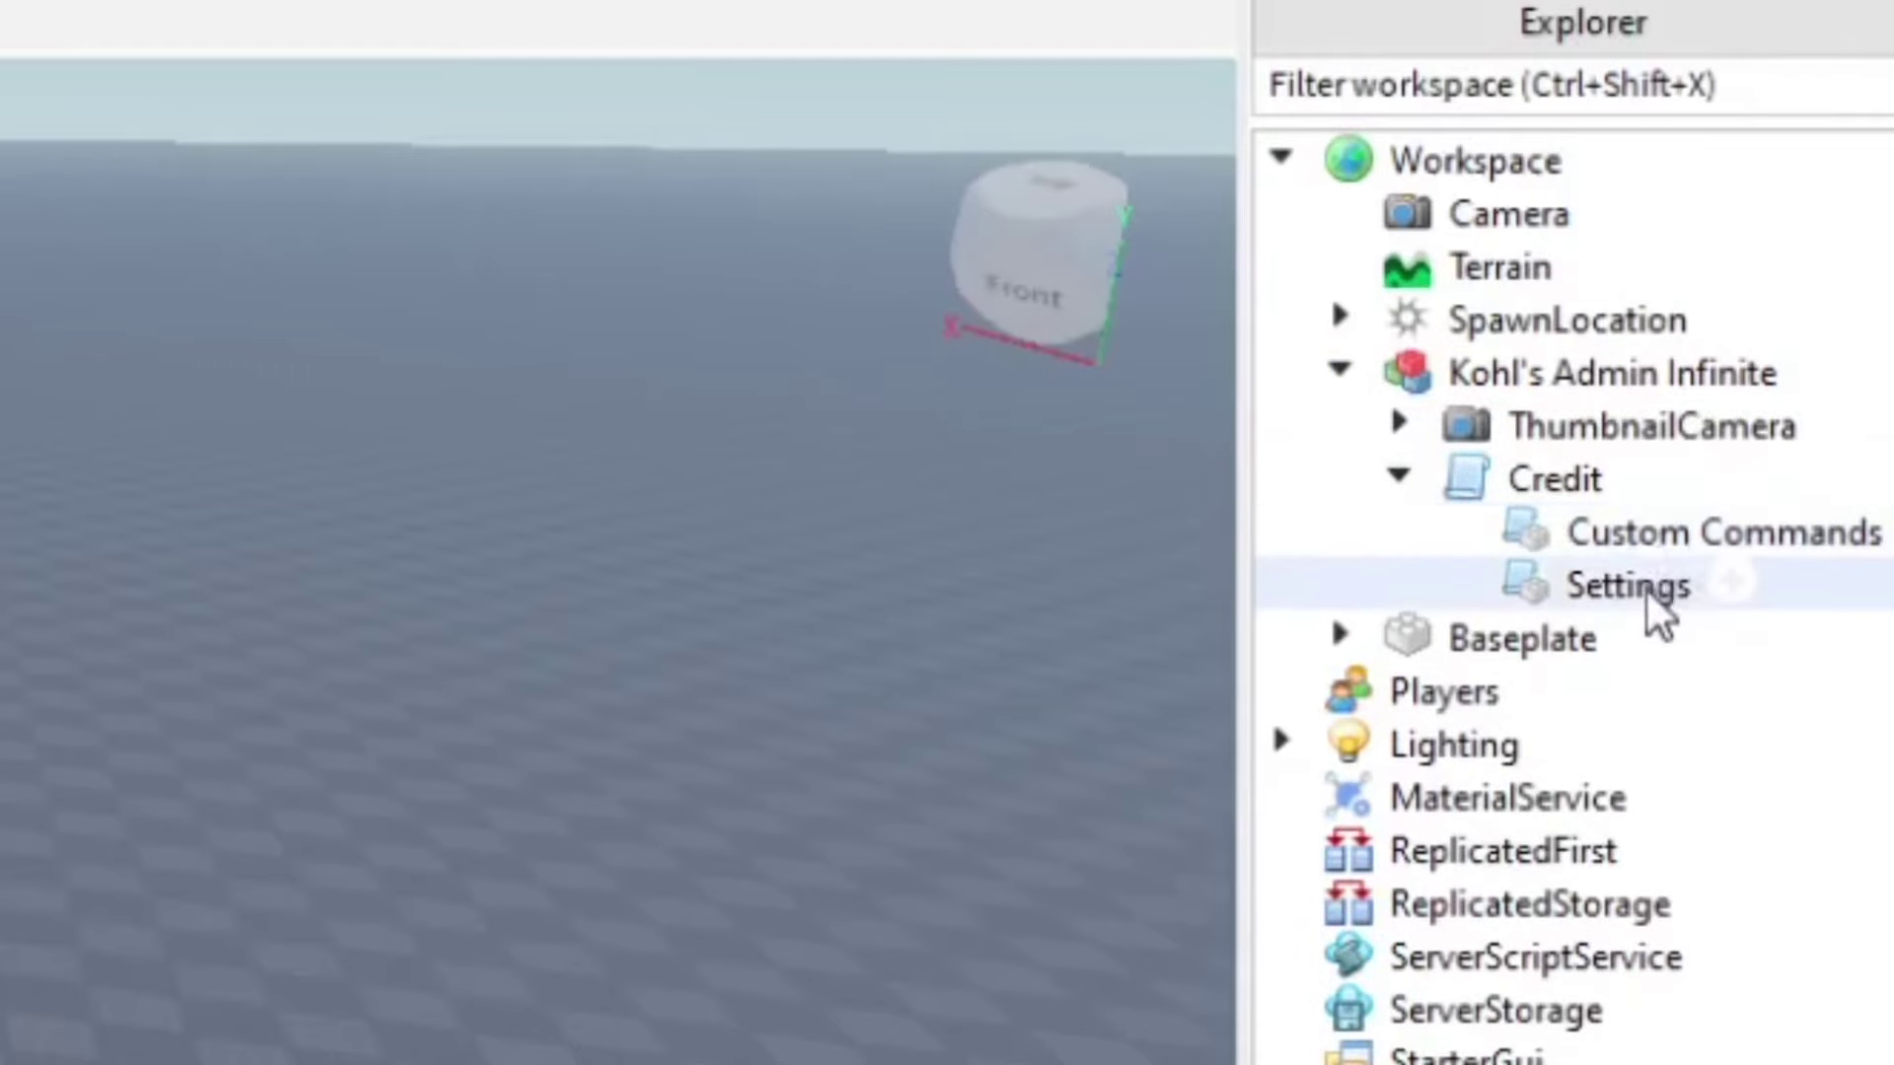
mouse_move(1629, 586)
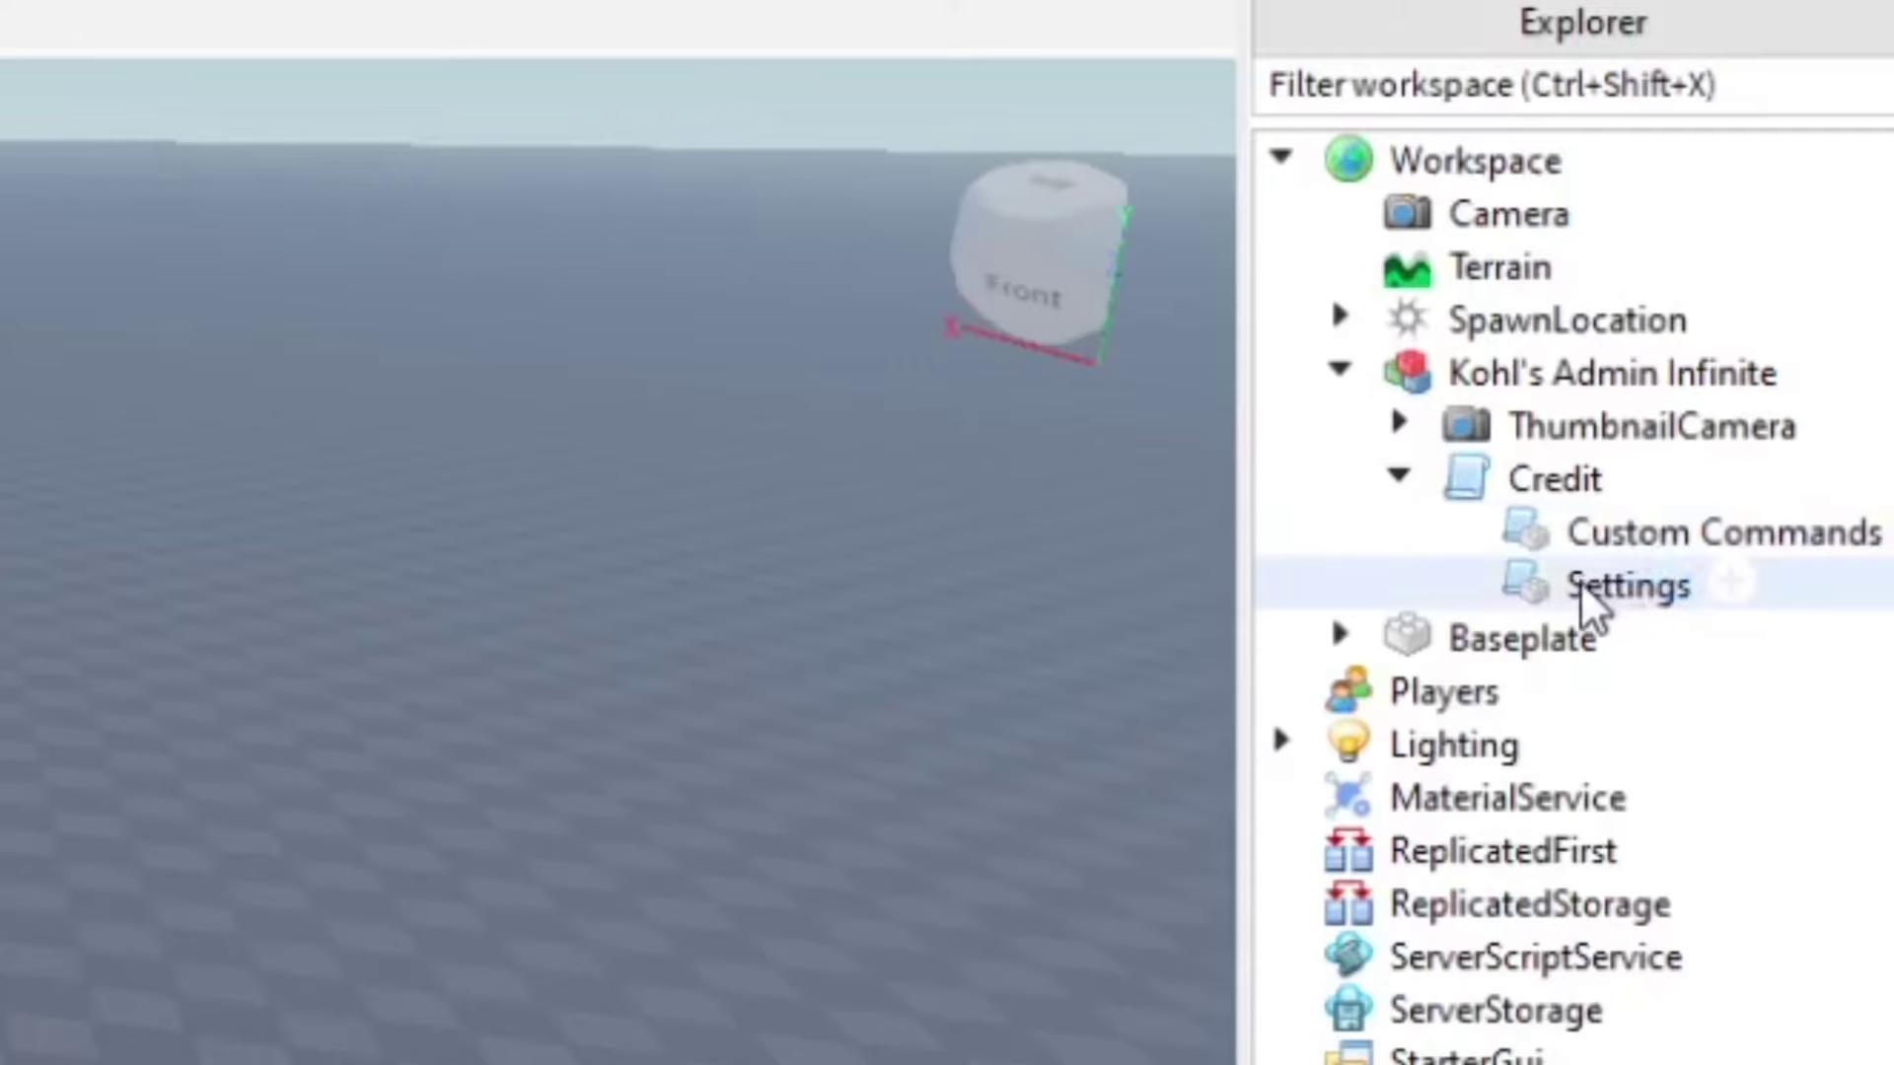
click(1554, 600)
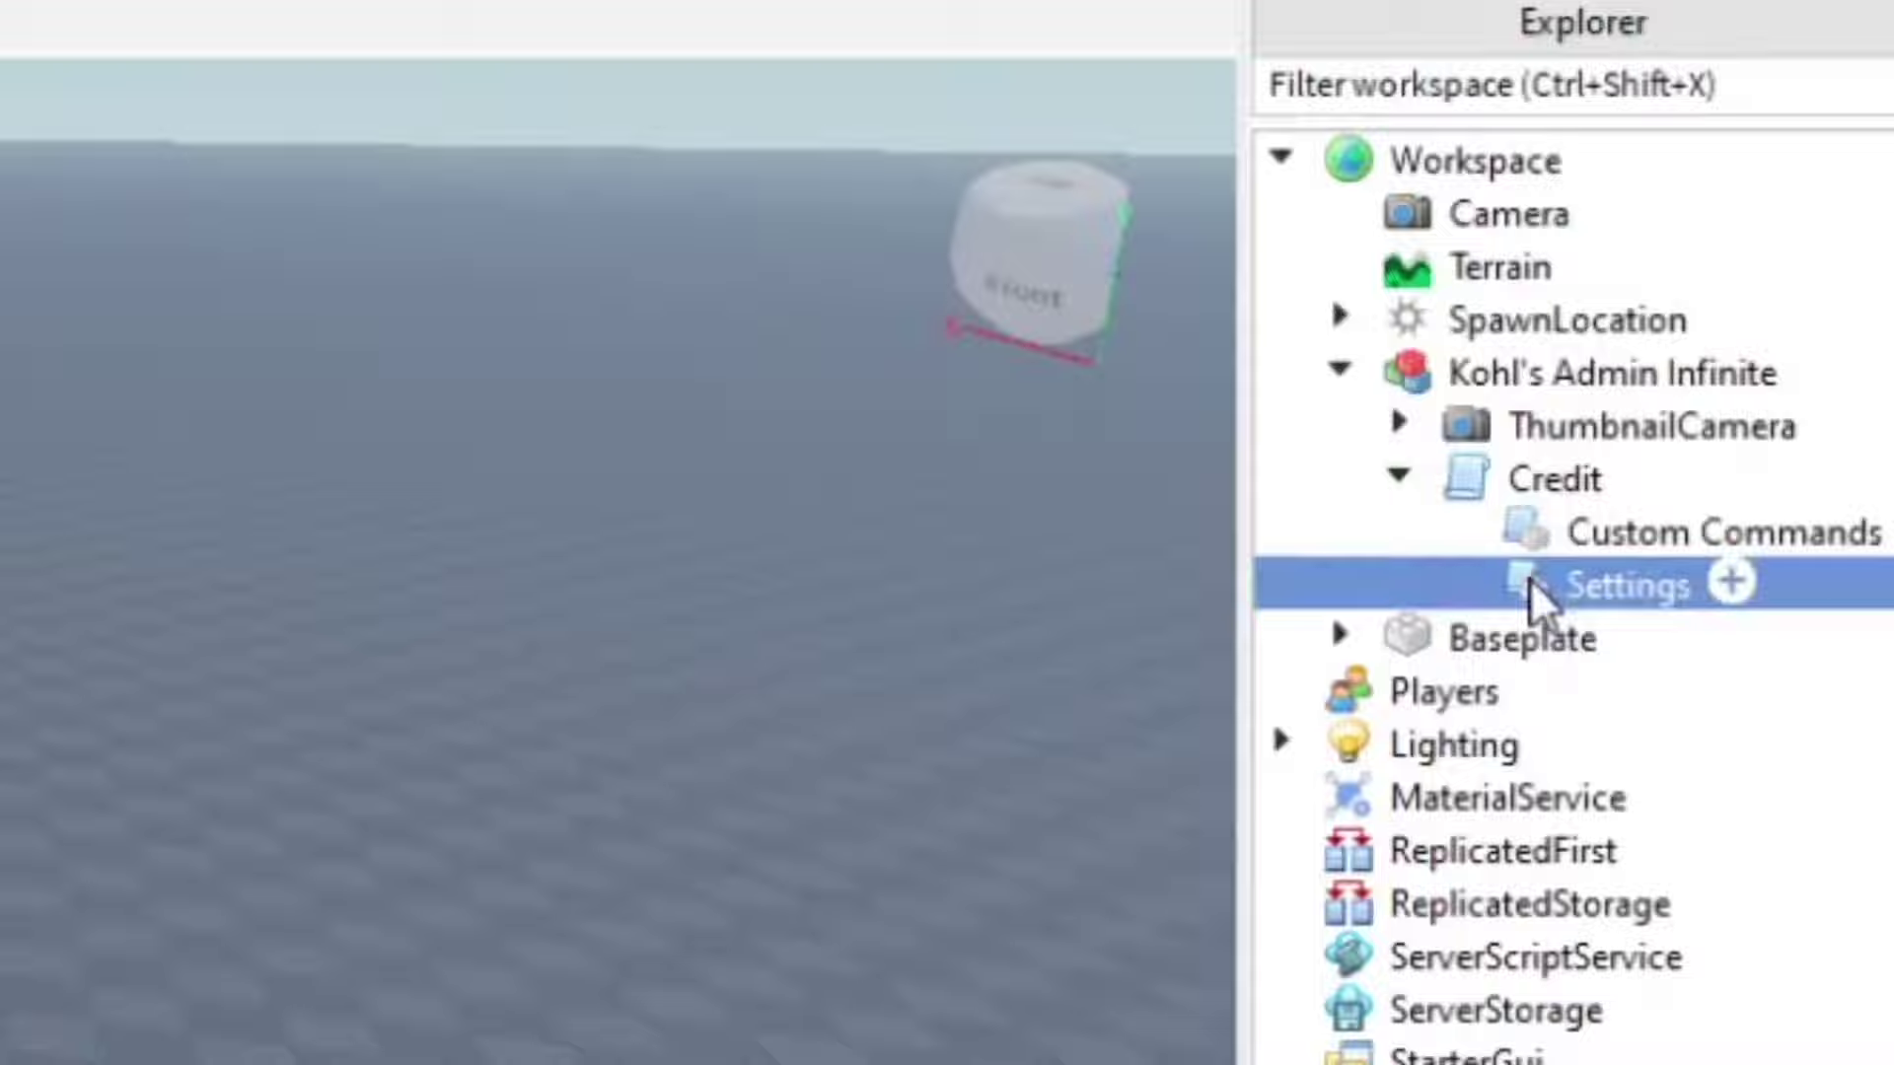
double_click(1539, 598)
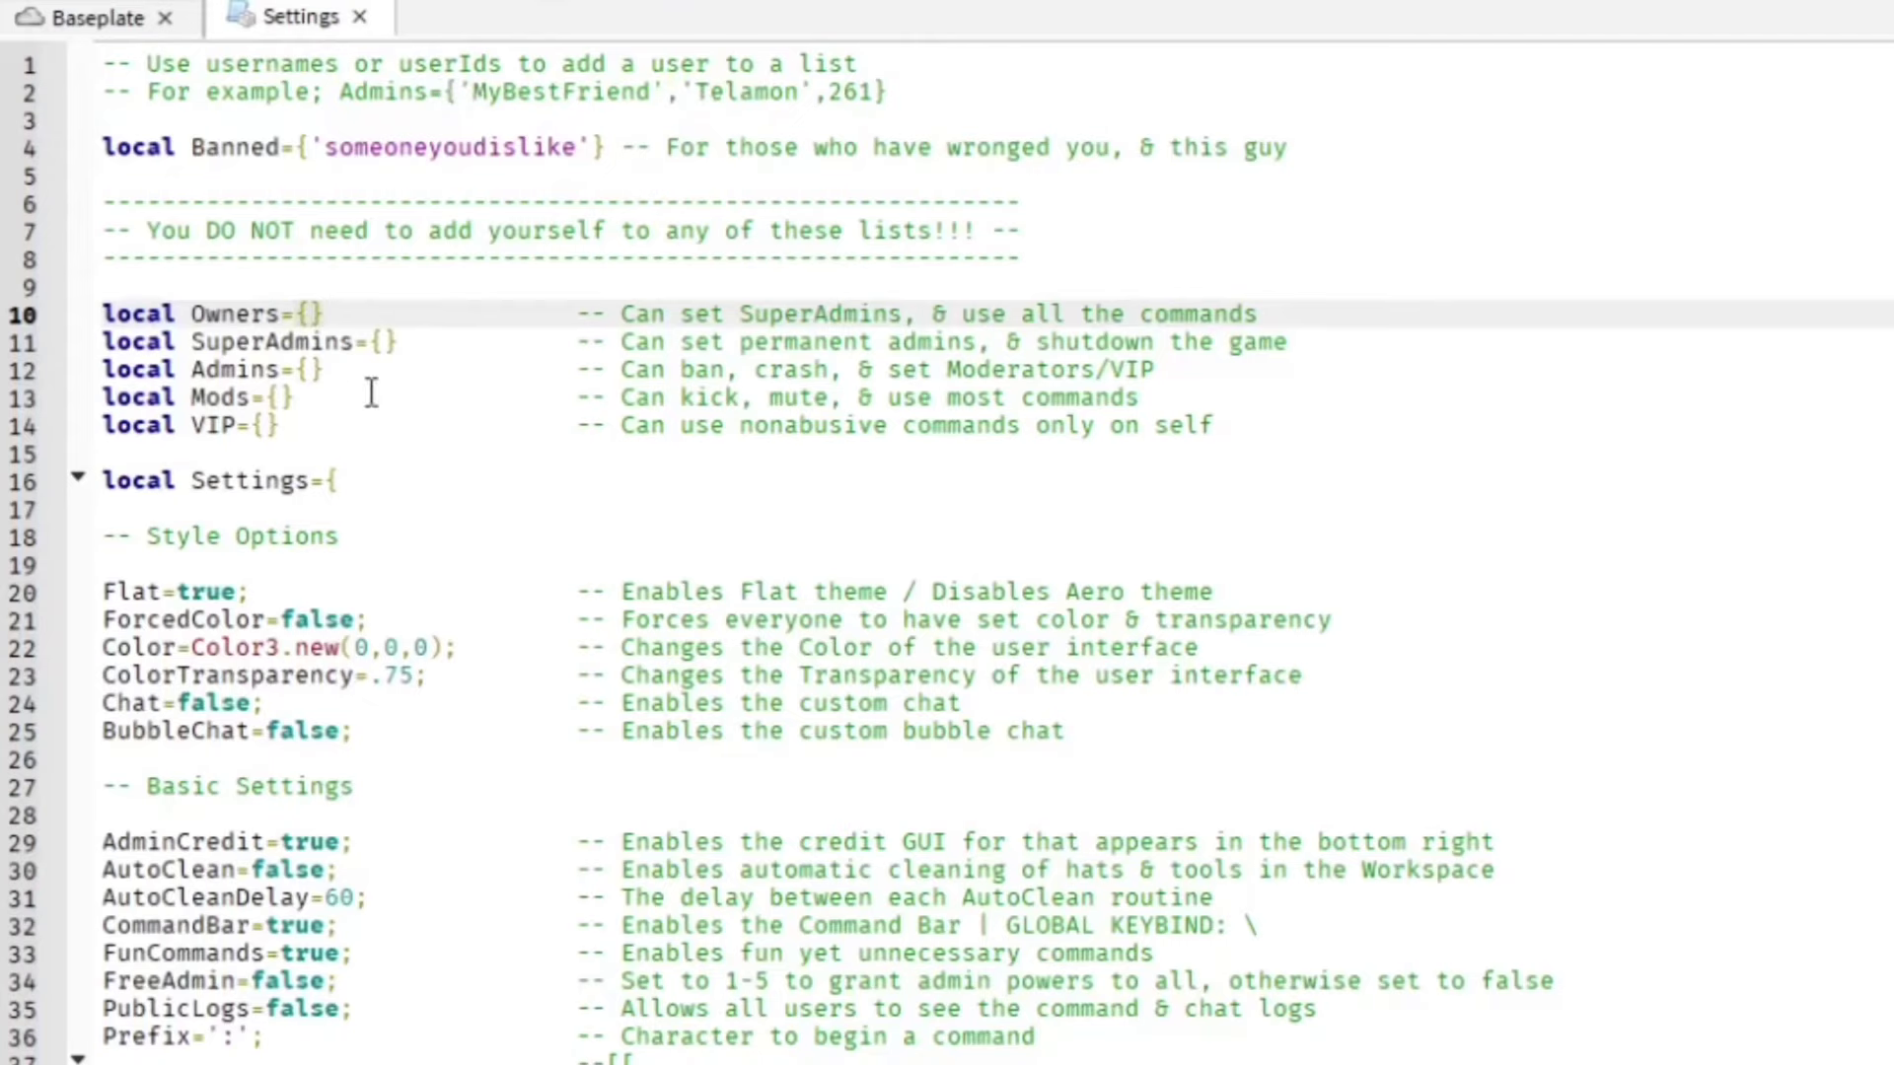
text('')
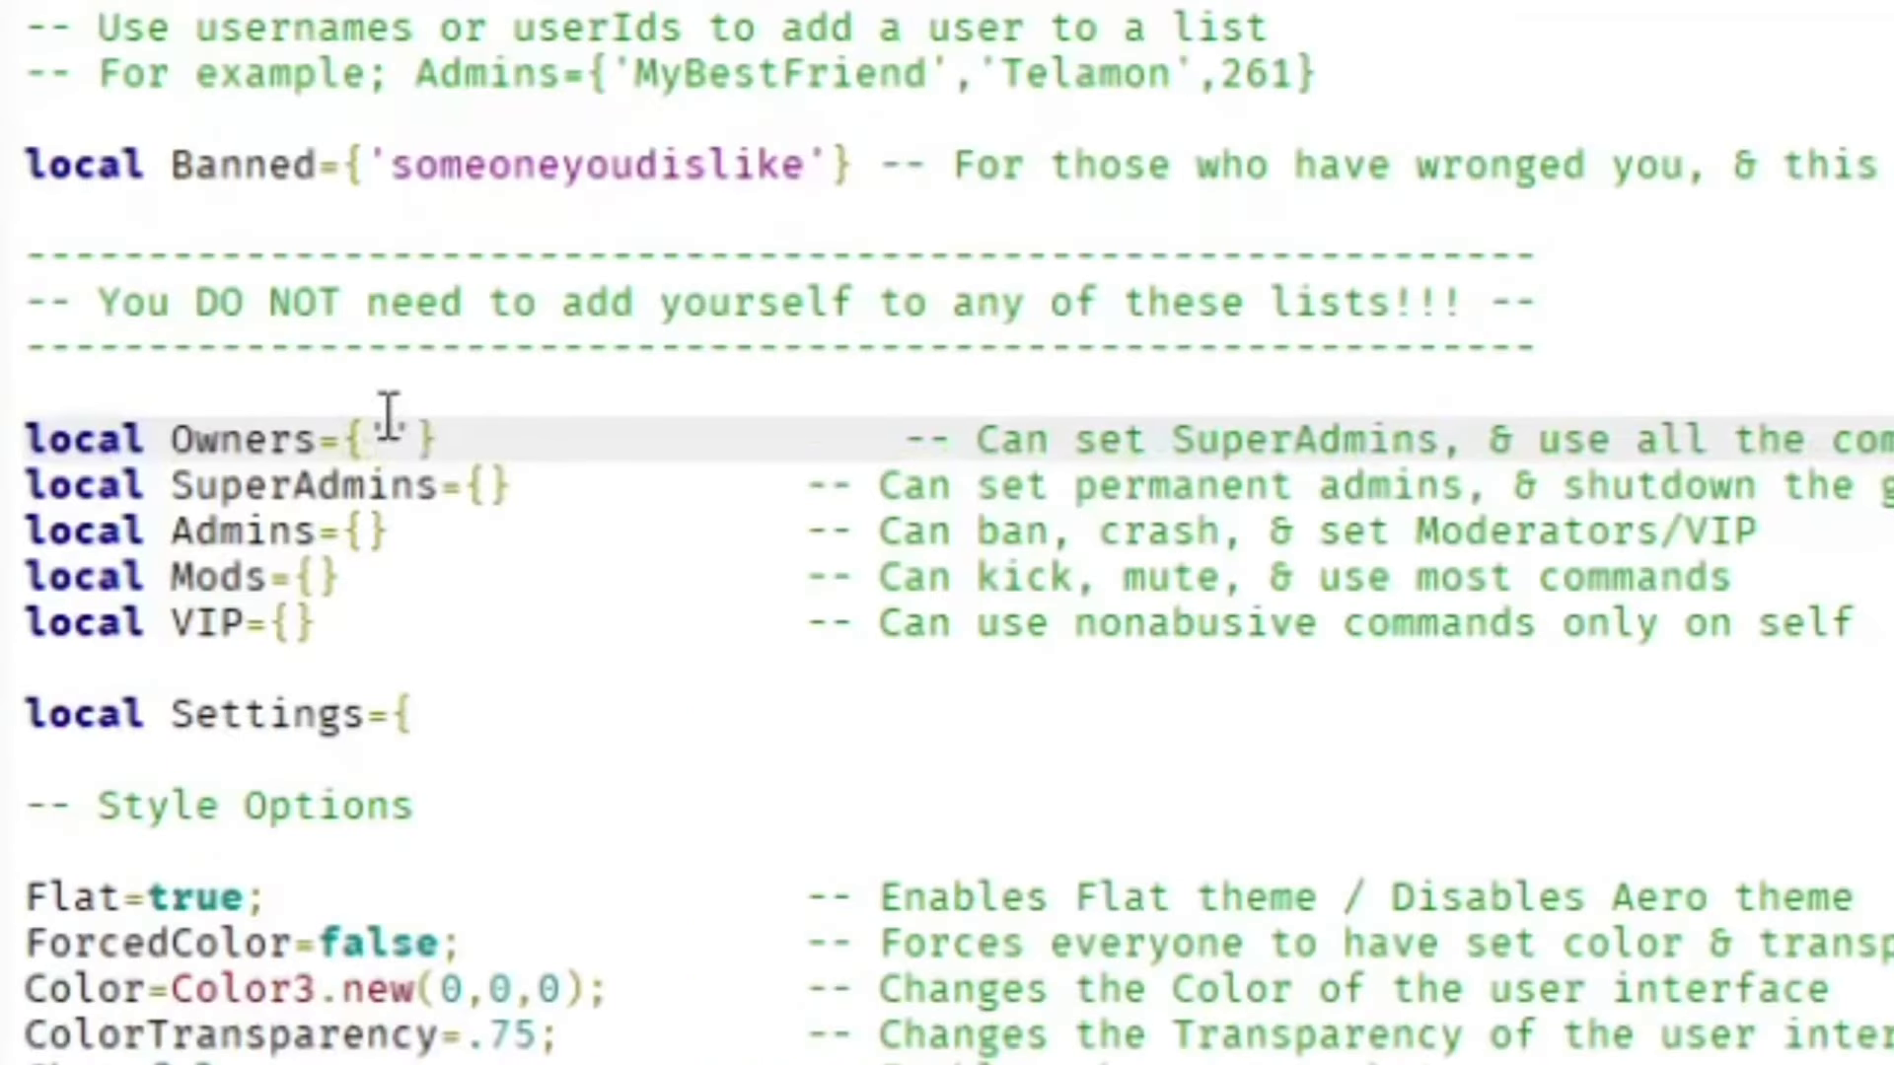
text(Syrup)
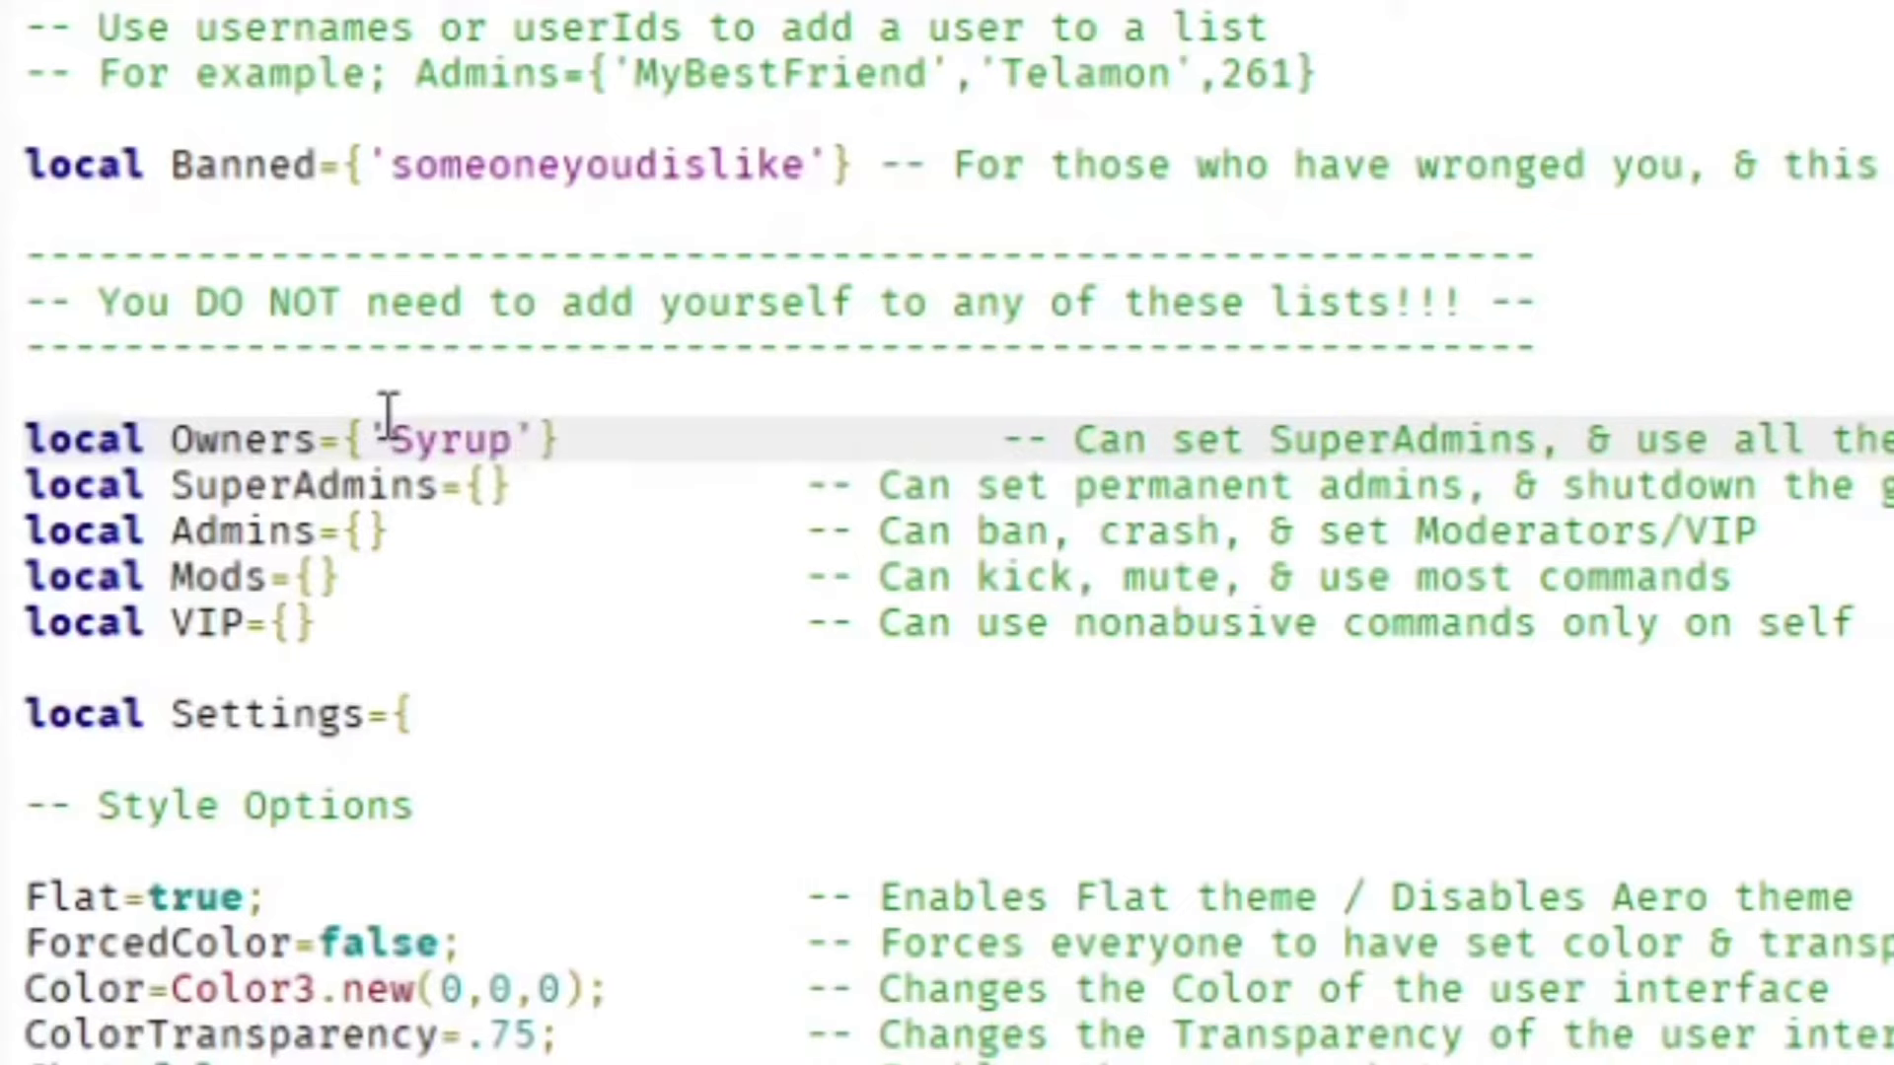
text(root)
key(Down)
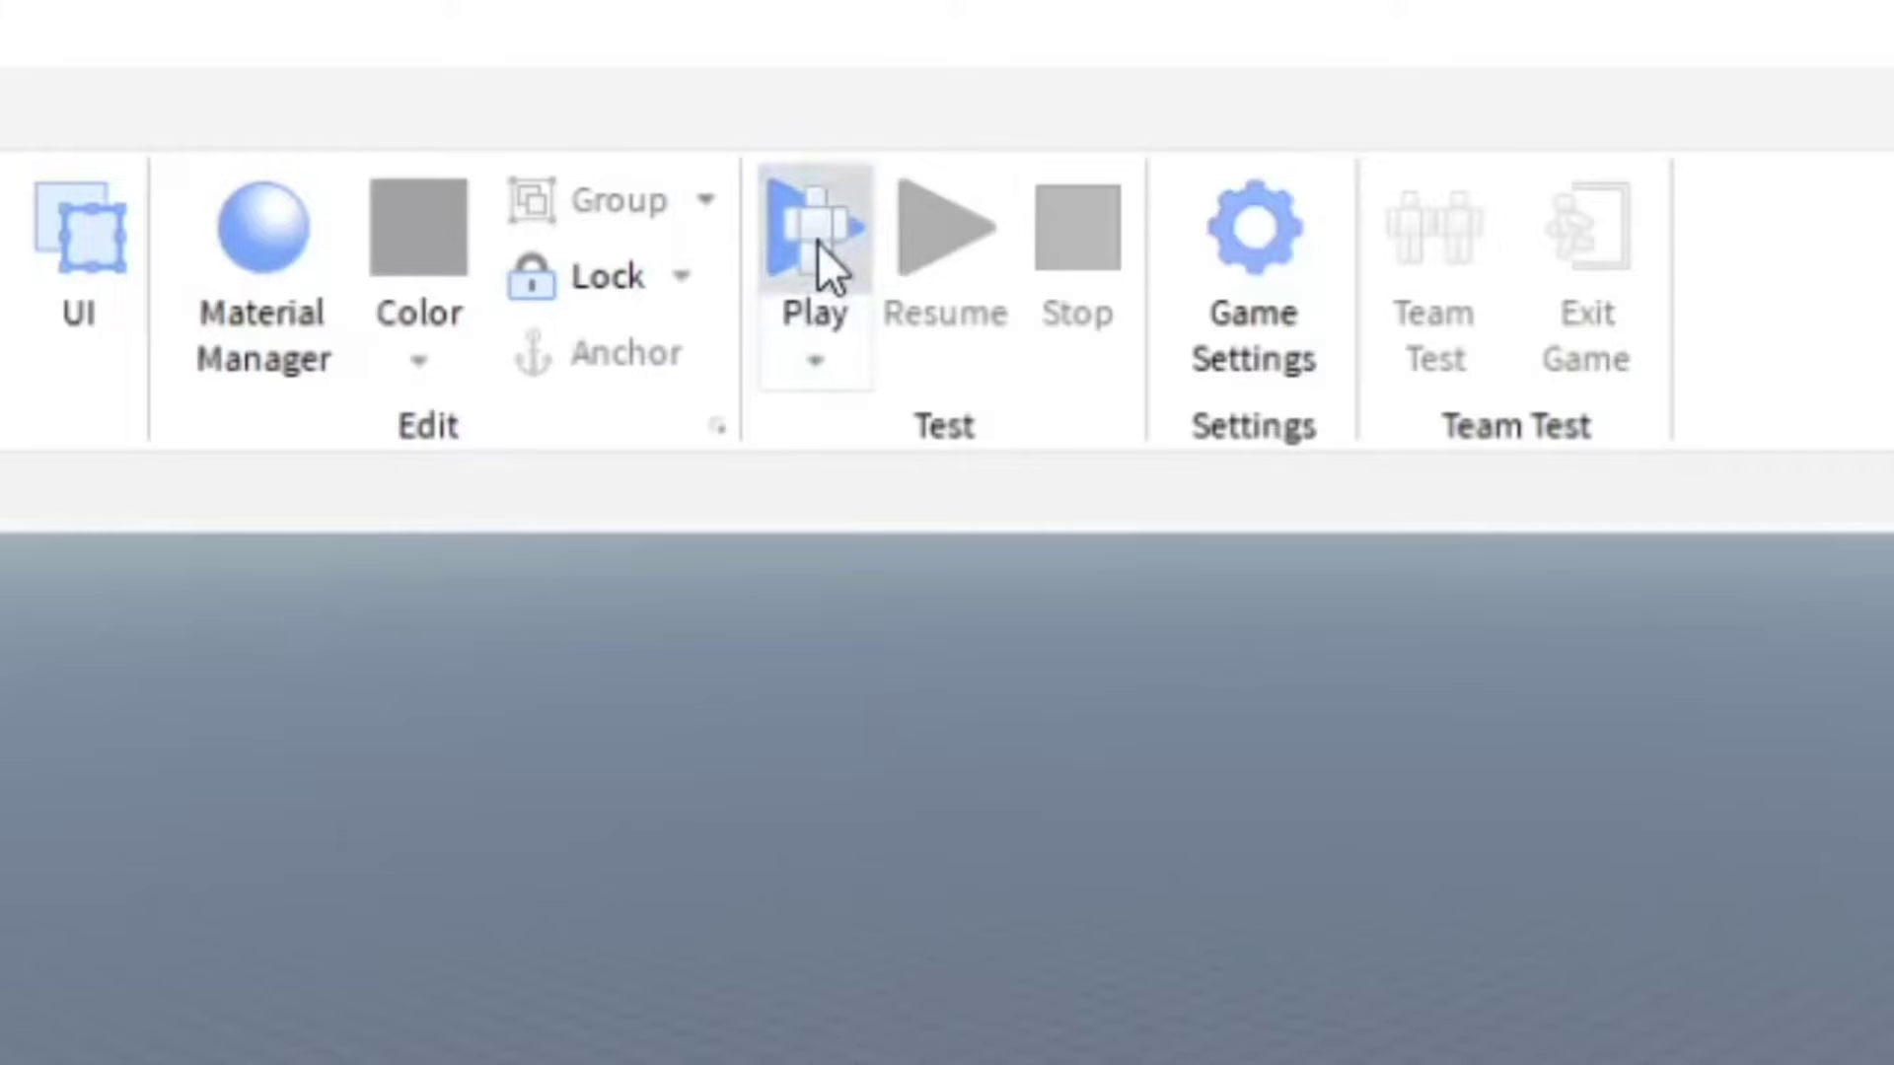
Start a play test and walk the character around the baseplate
click(846, 88)
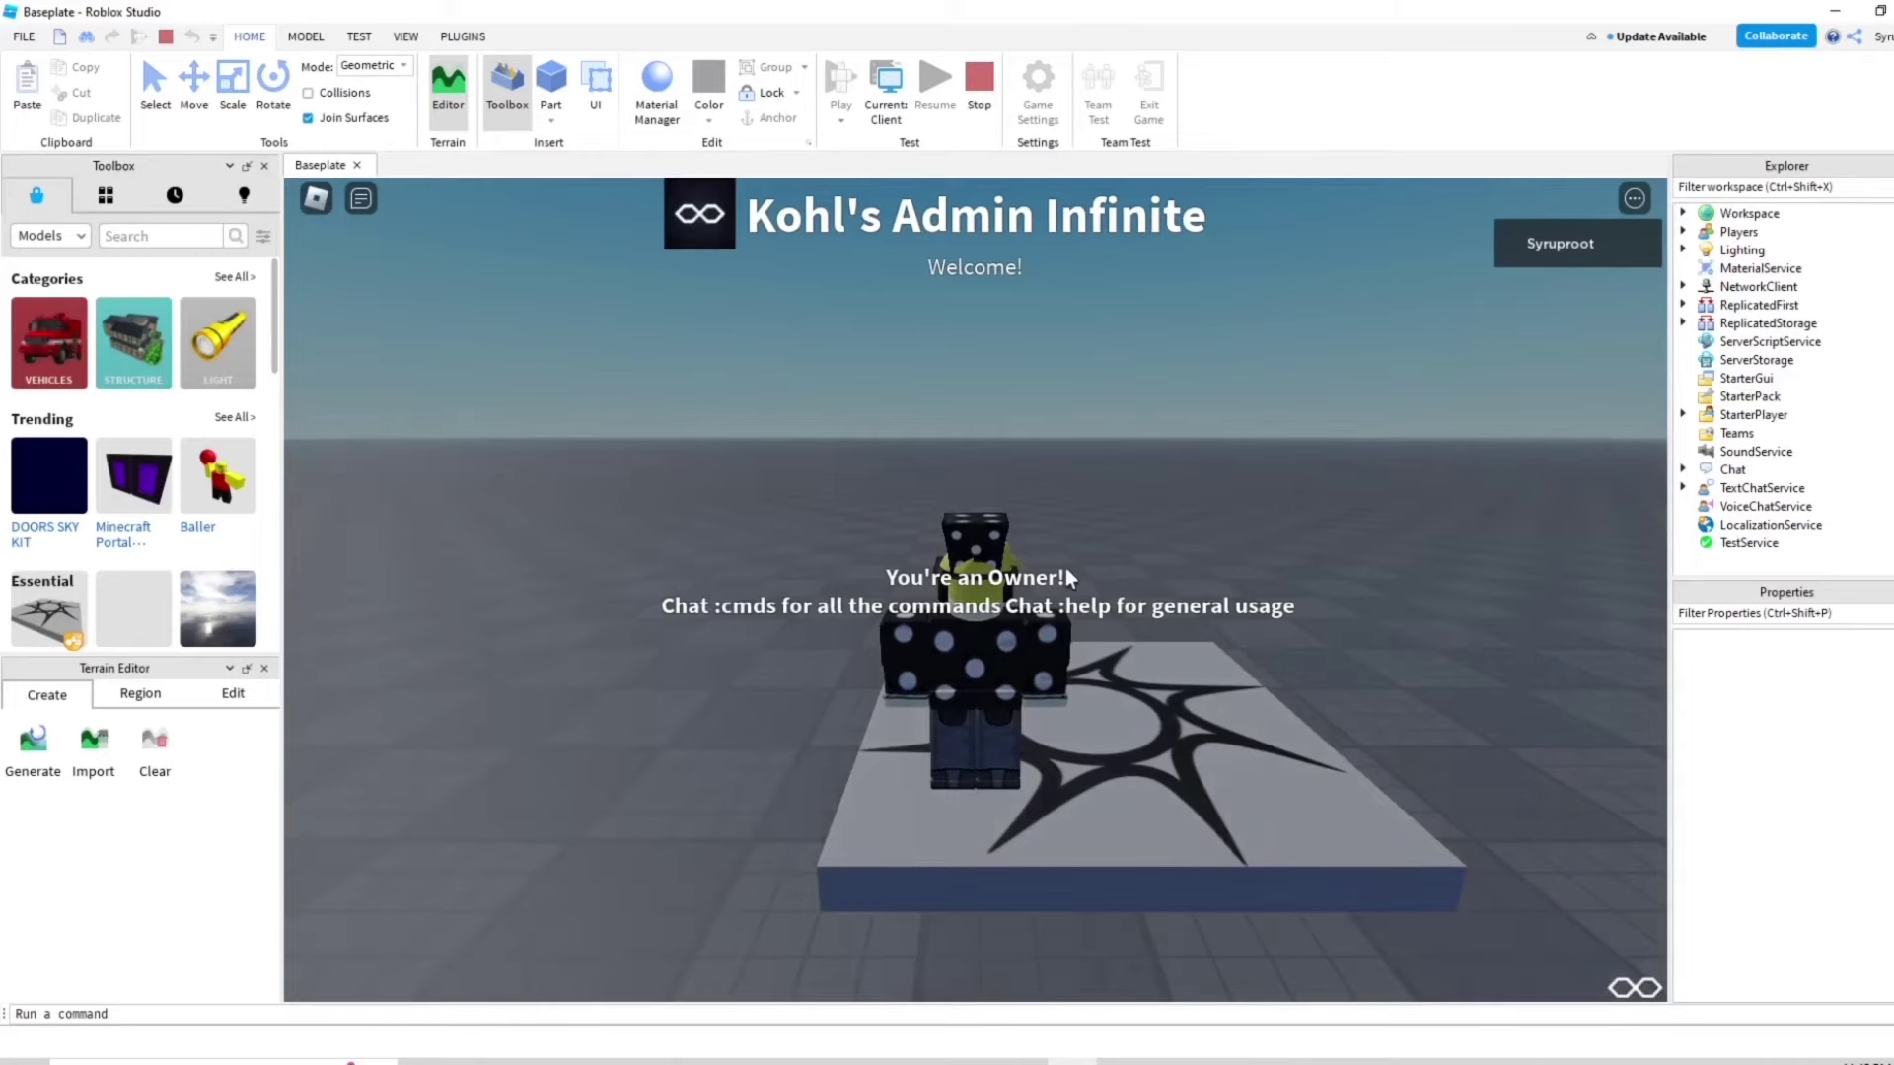
key(w)
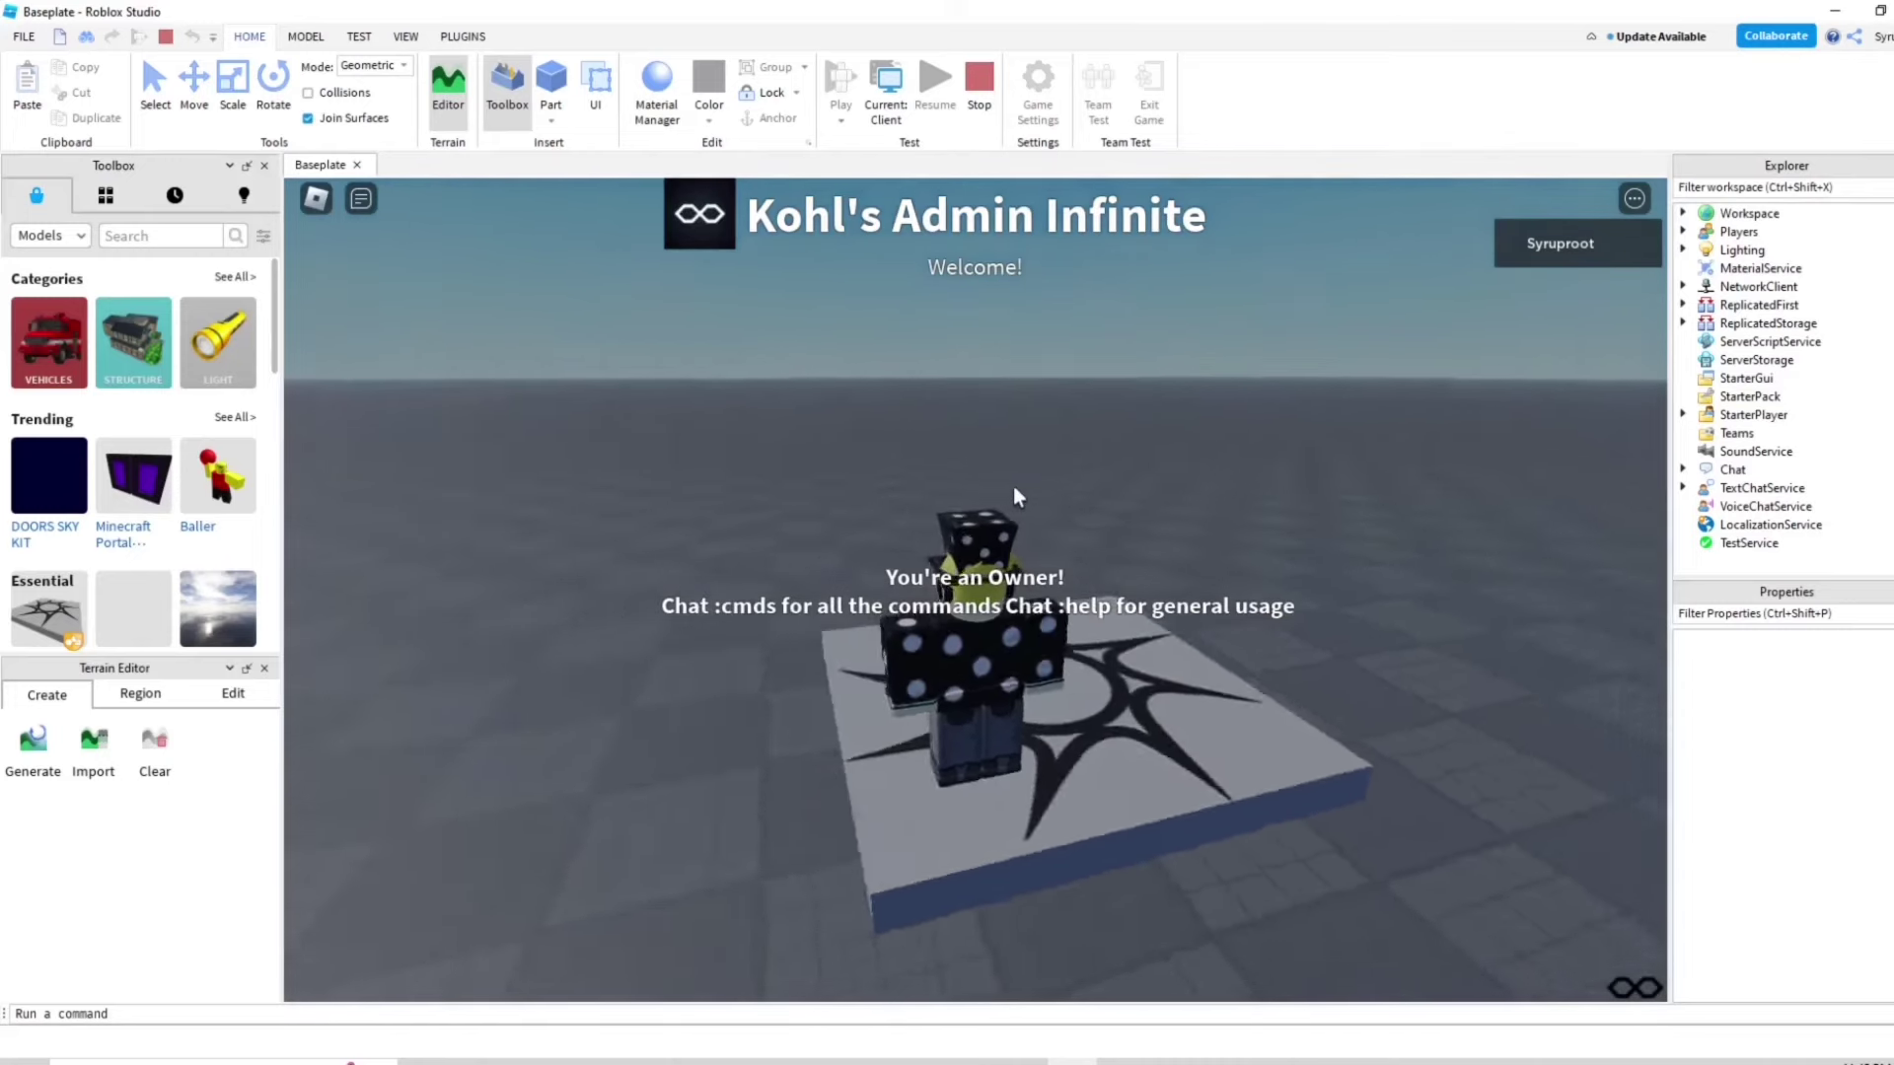
key(s)
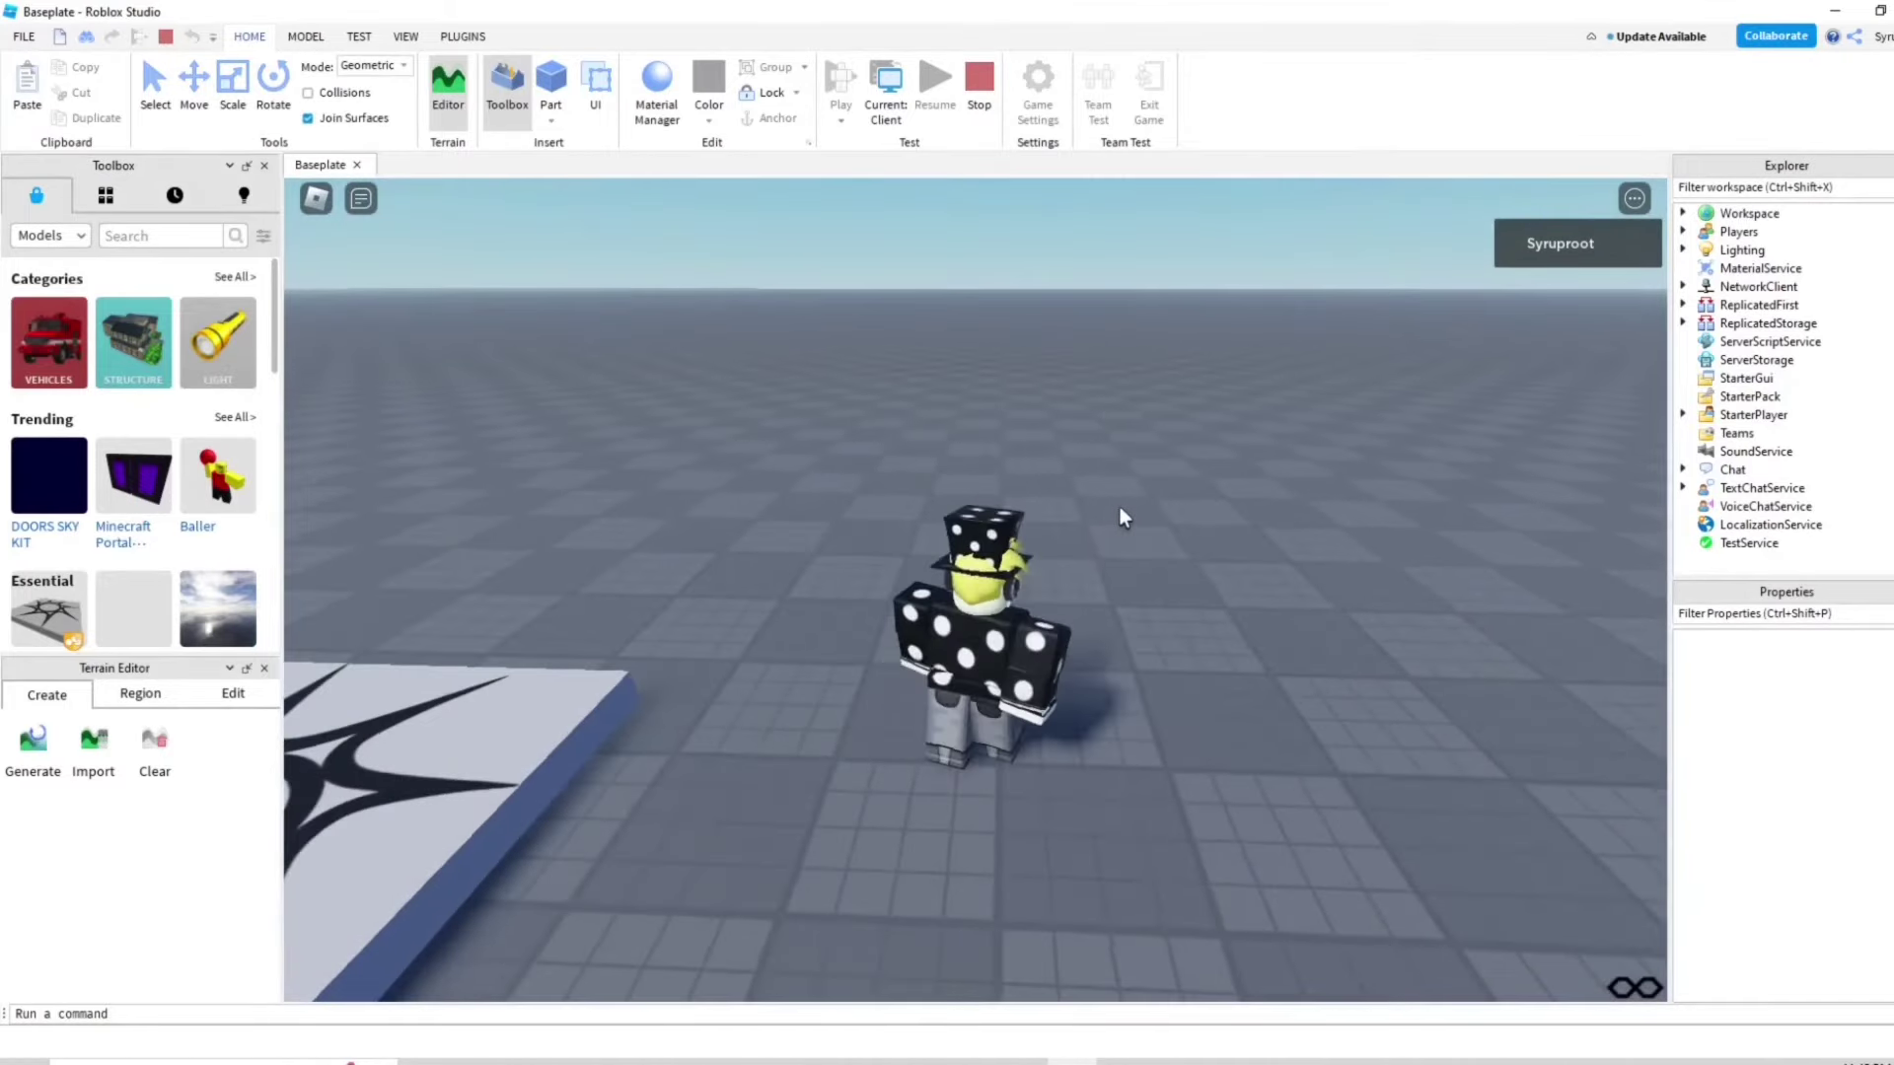
Send ';fly' in chat, then fly the character around and back down
key(slash)
text(;fly)
key(Return)
key(Return)
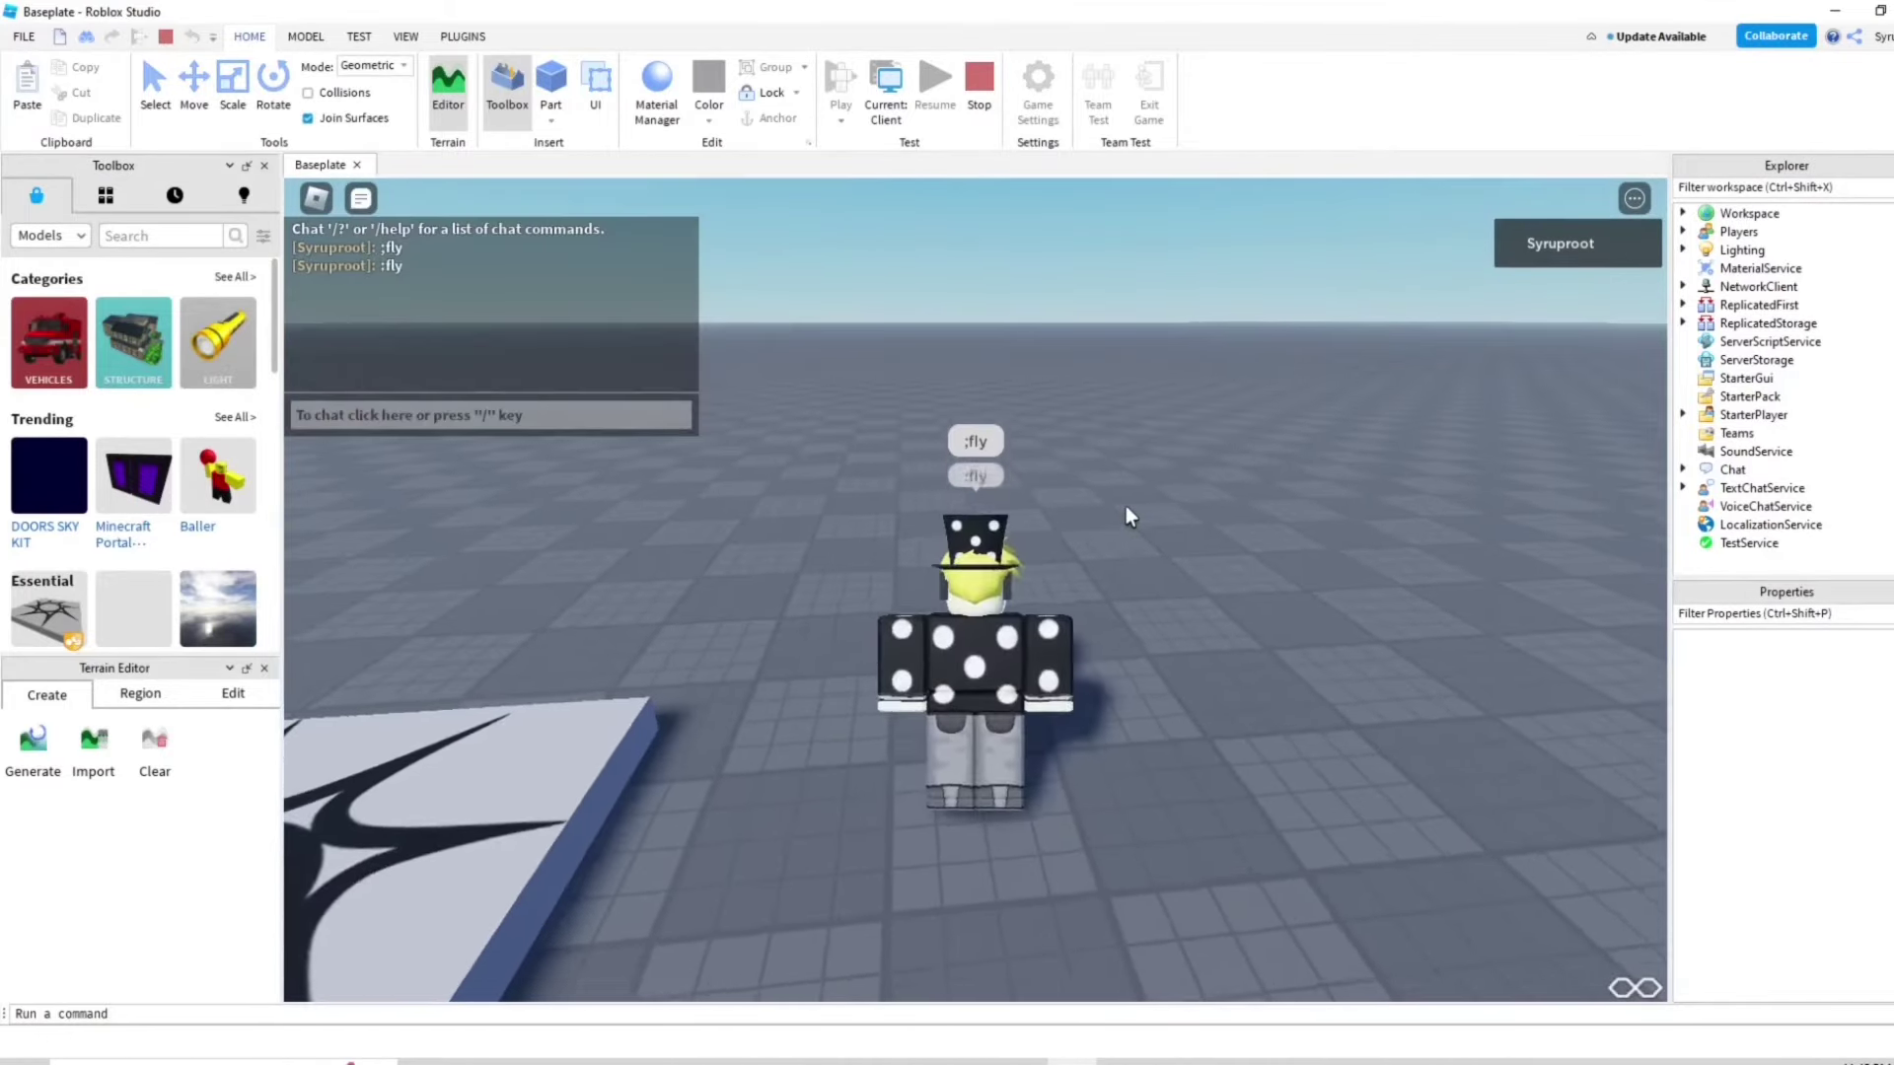
key(w)
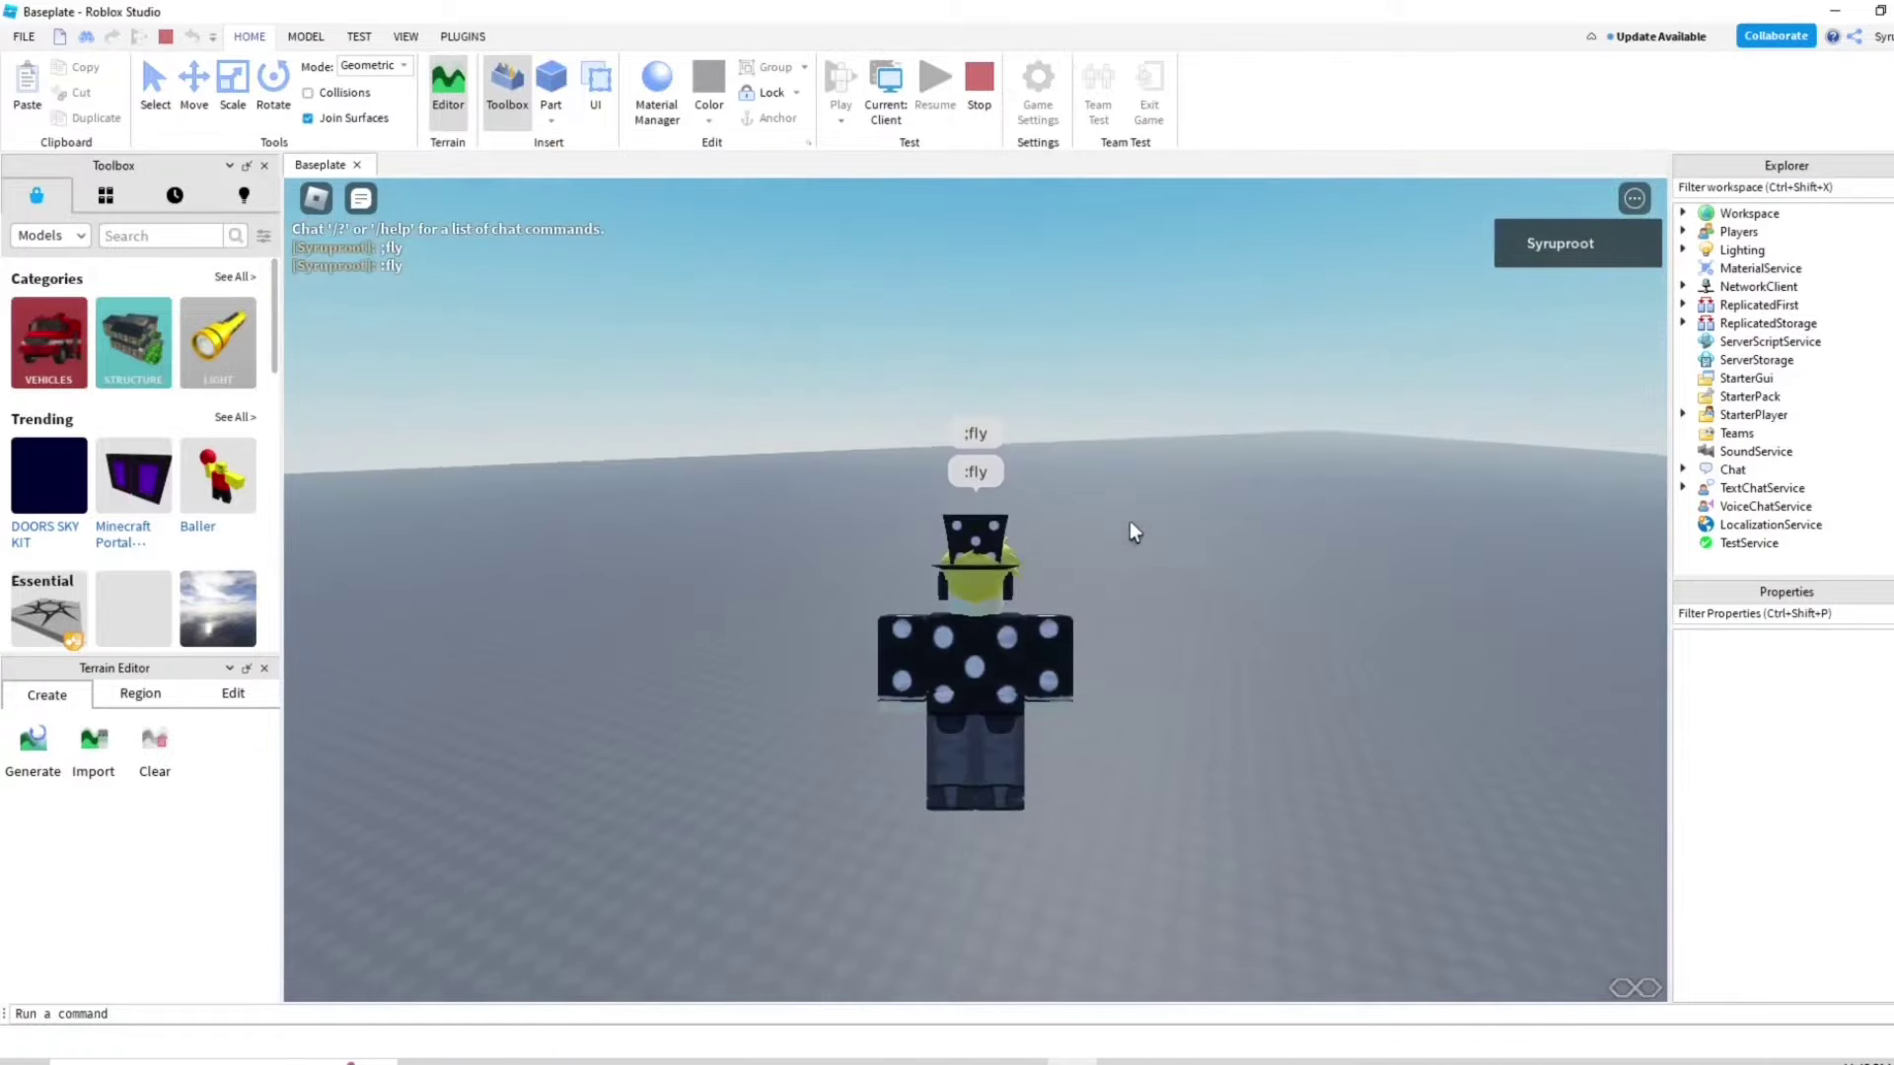
key(s)
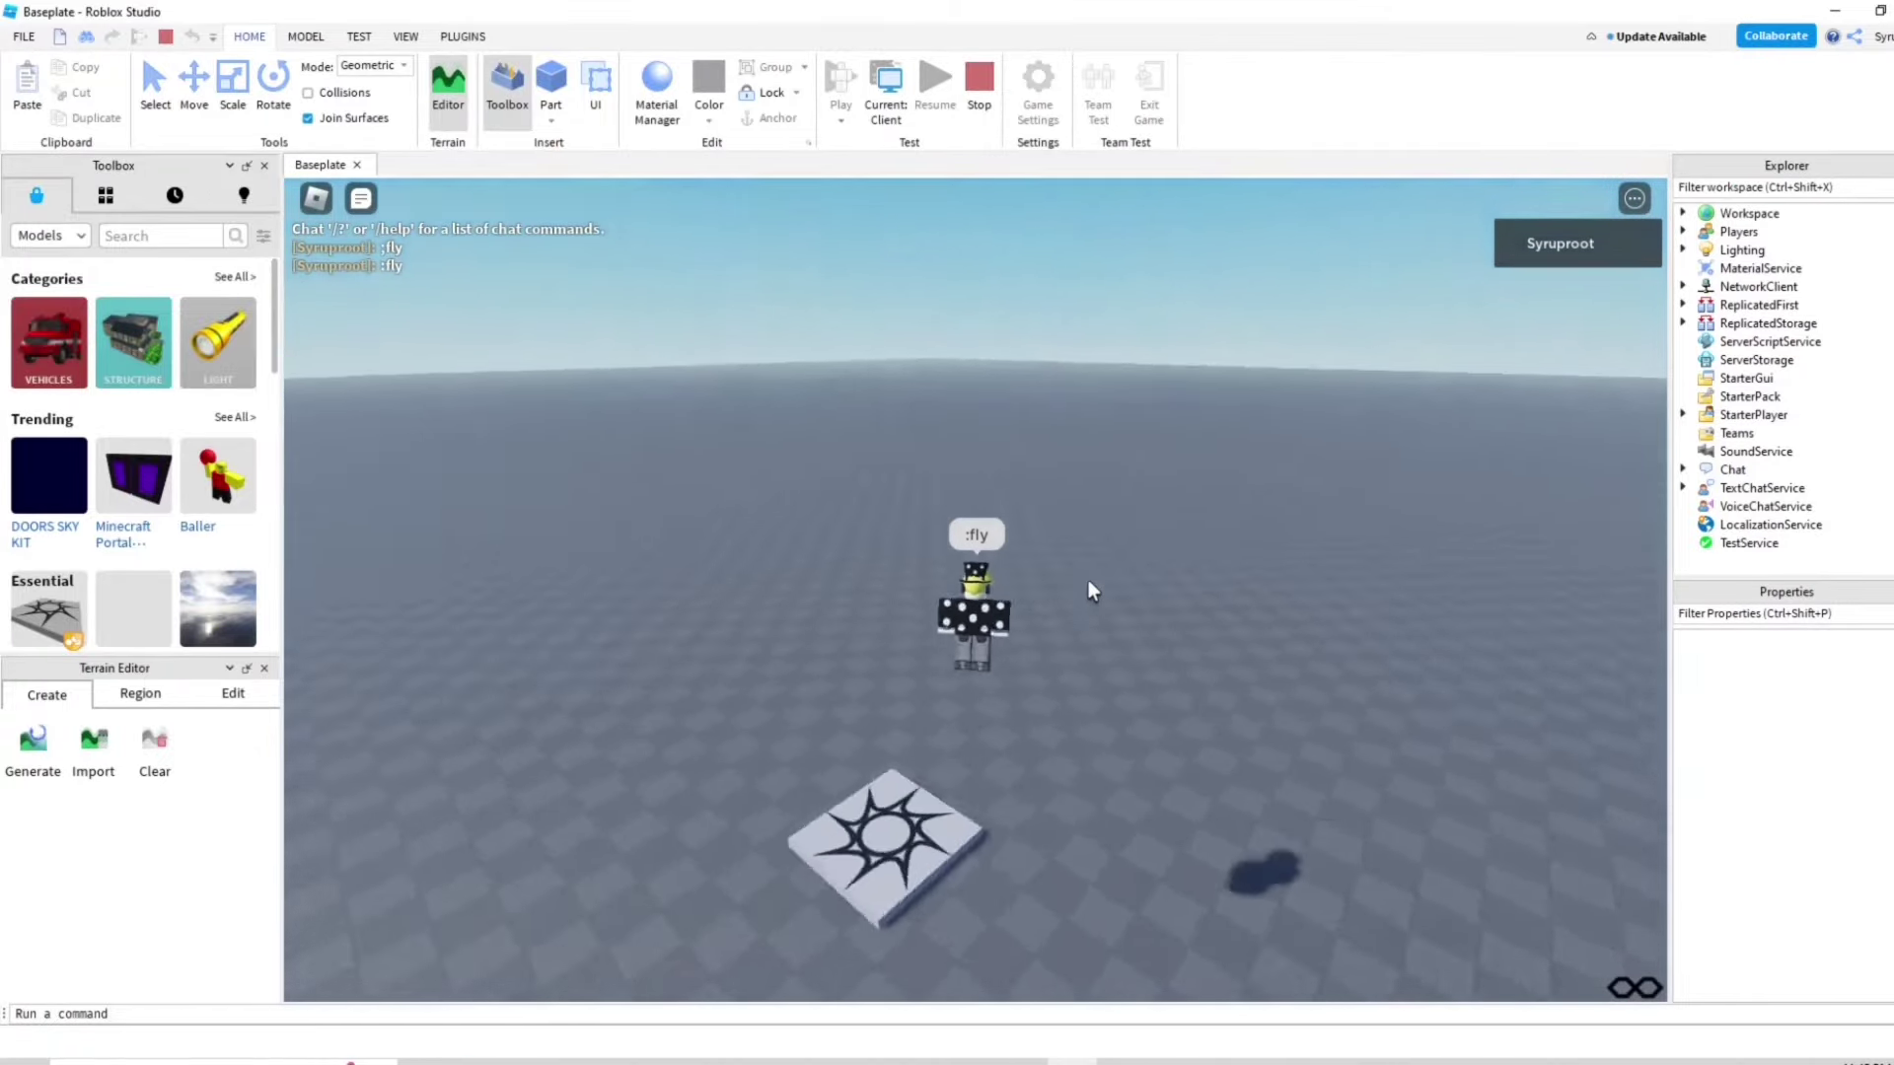
key(s)
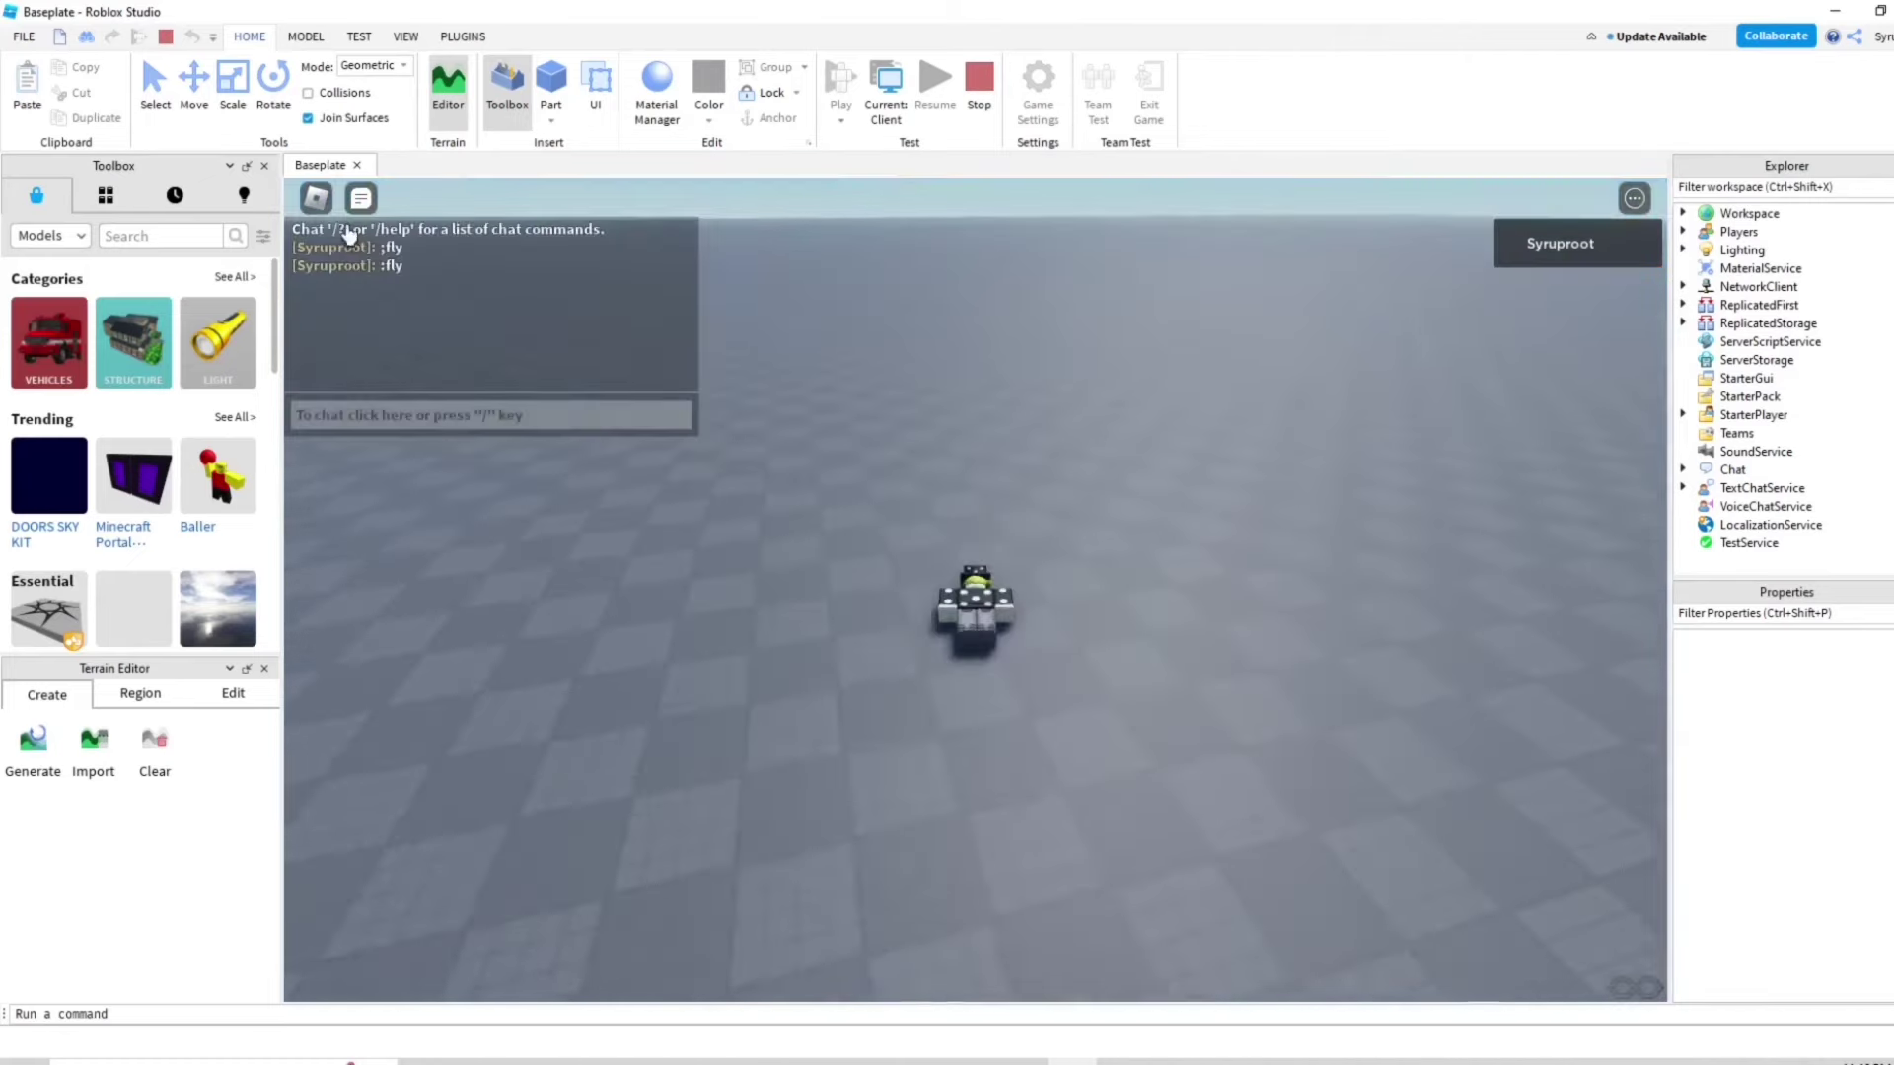
Reset the character from the game menu, then close the menu
click(316, 197)
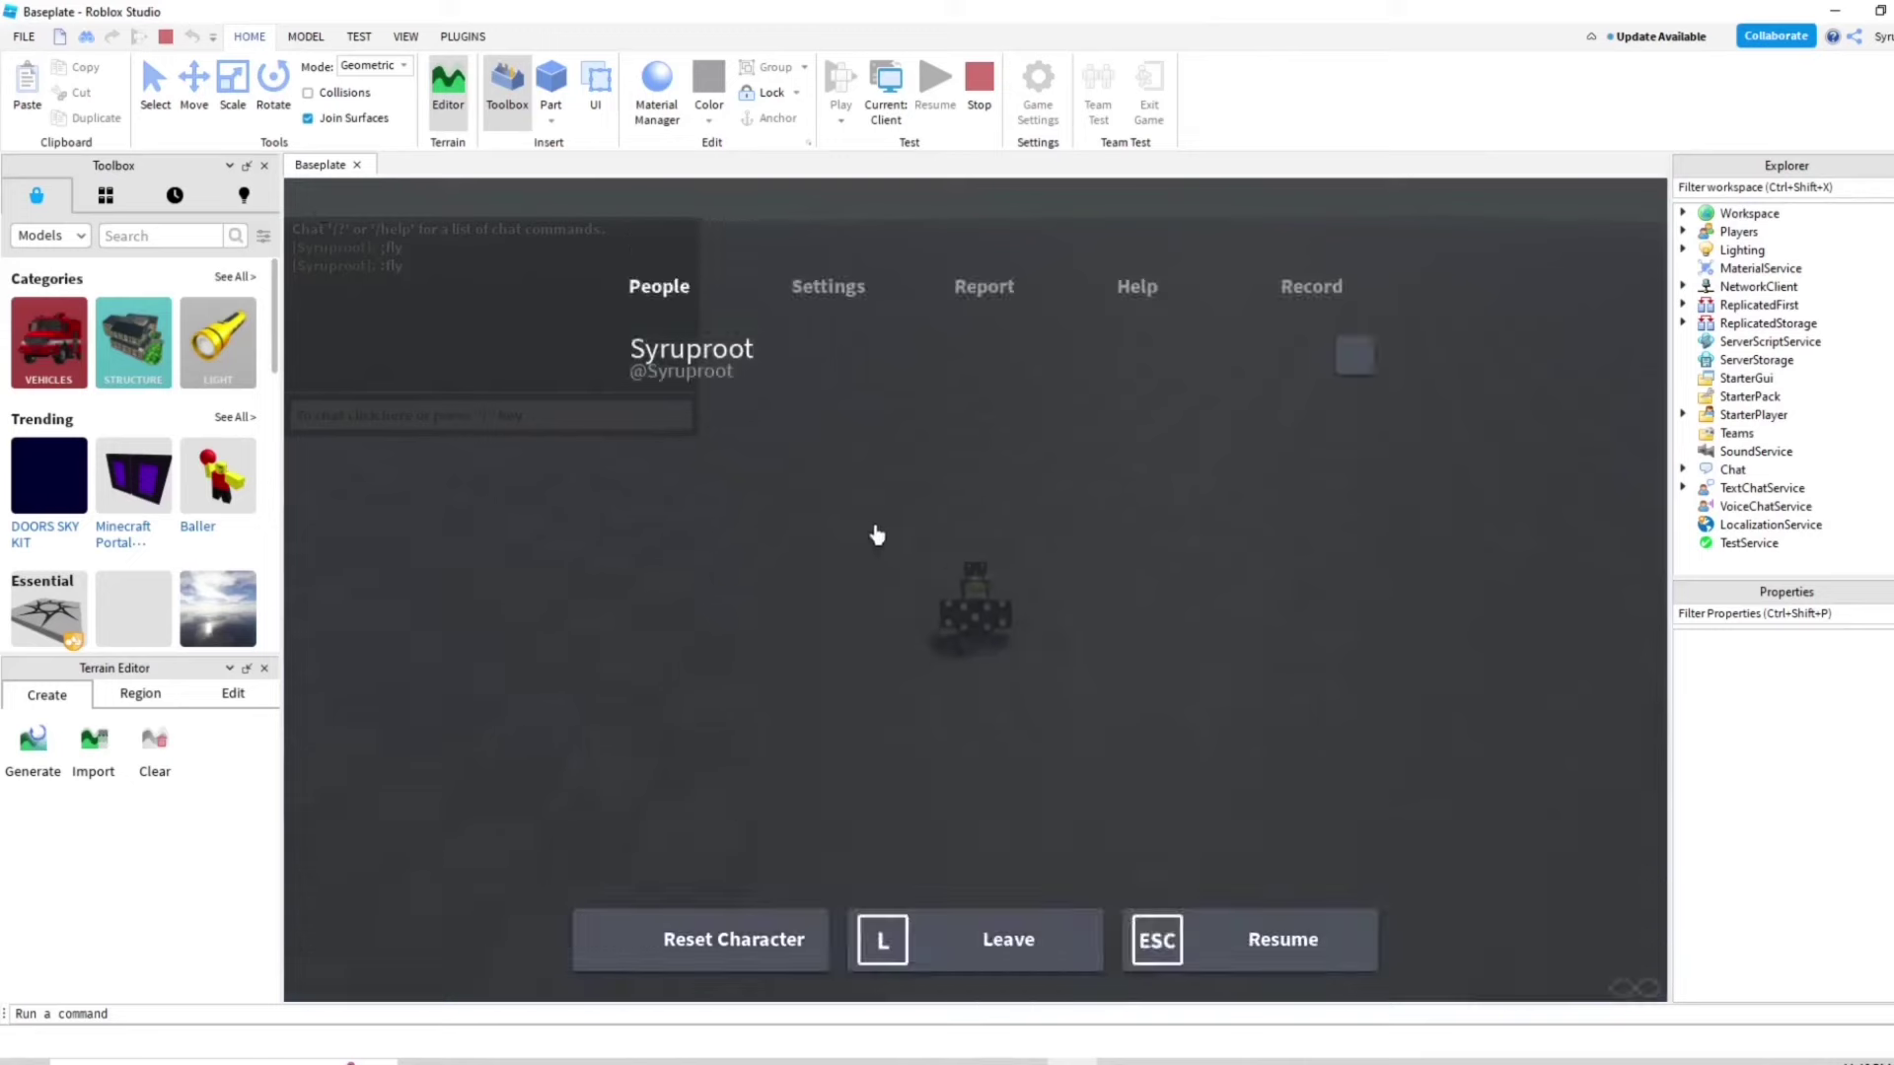
key(r)
click(888, 564)
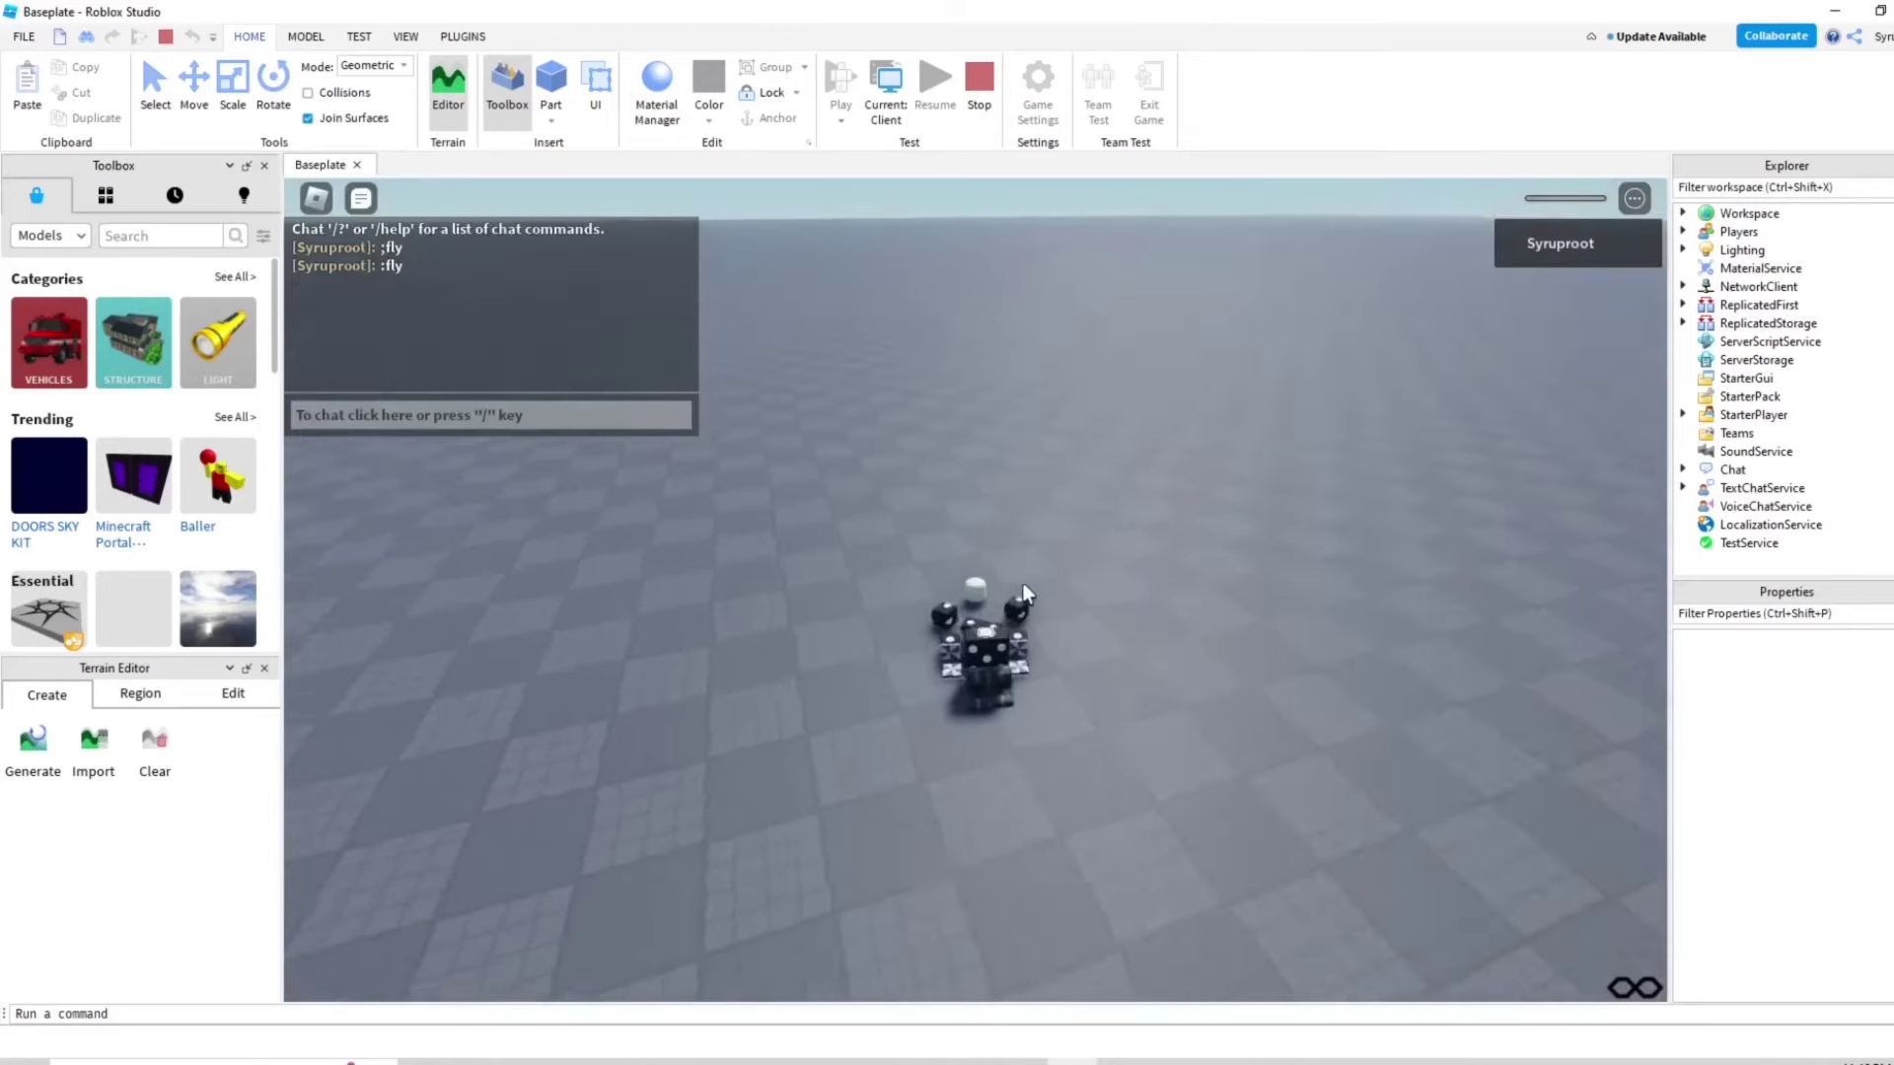
key(Escape)
key(Escape)
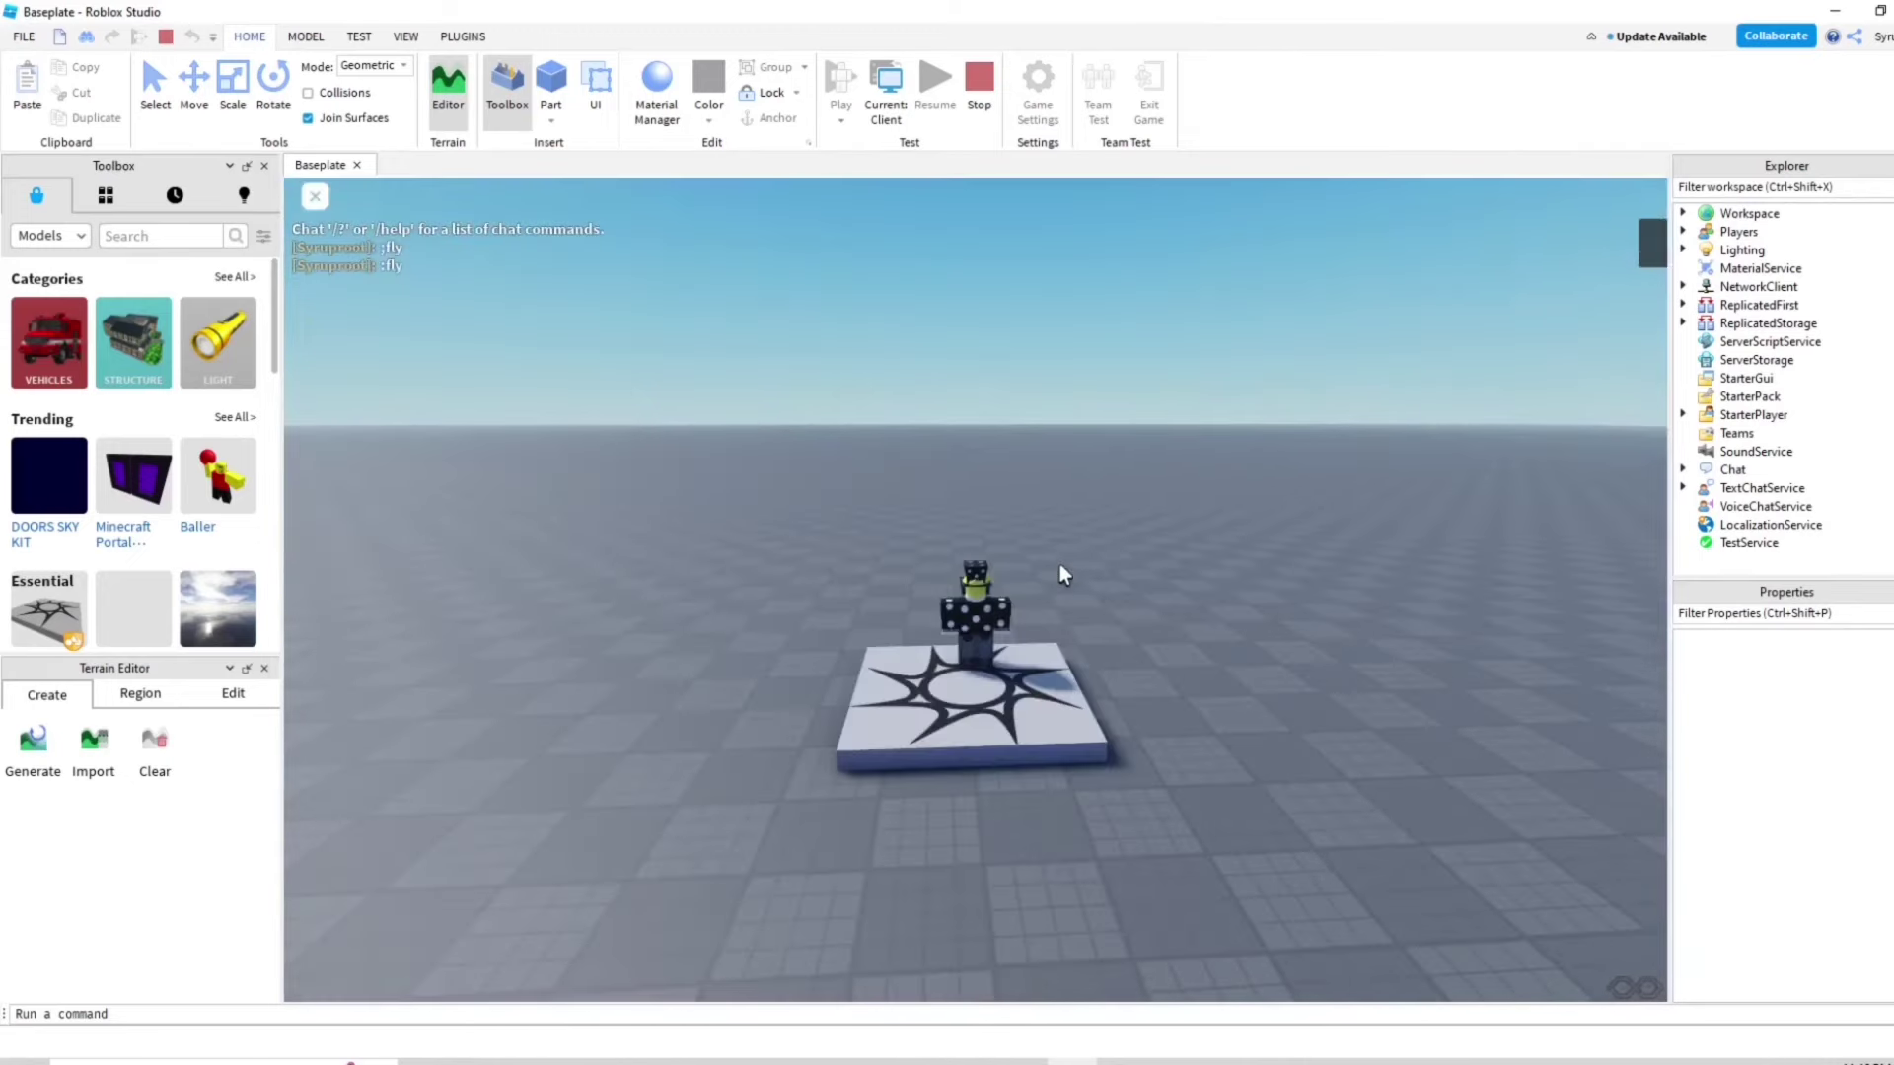
key(Escape)
key(Escape)
key(Escape)
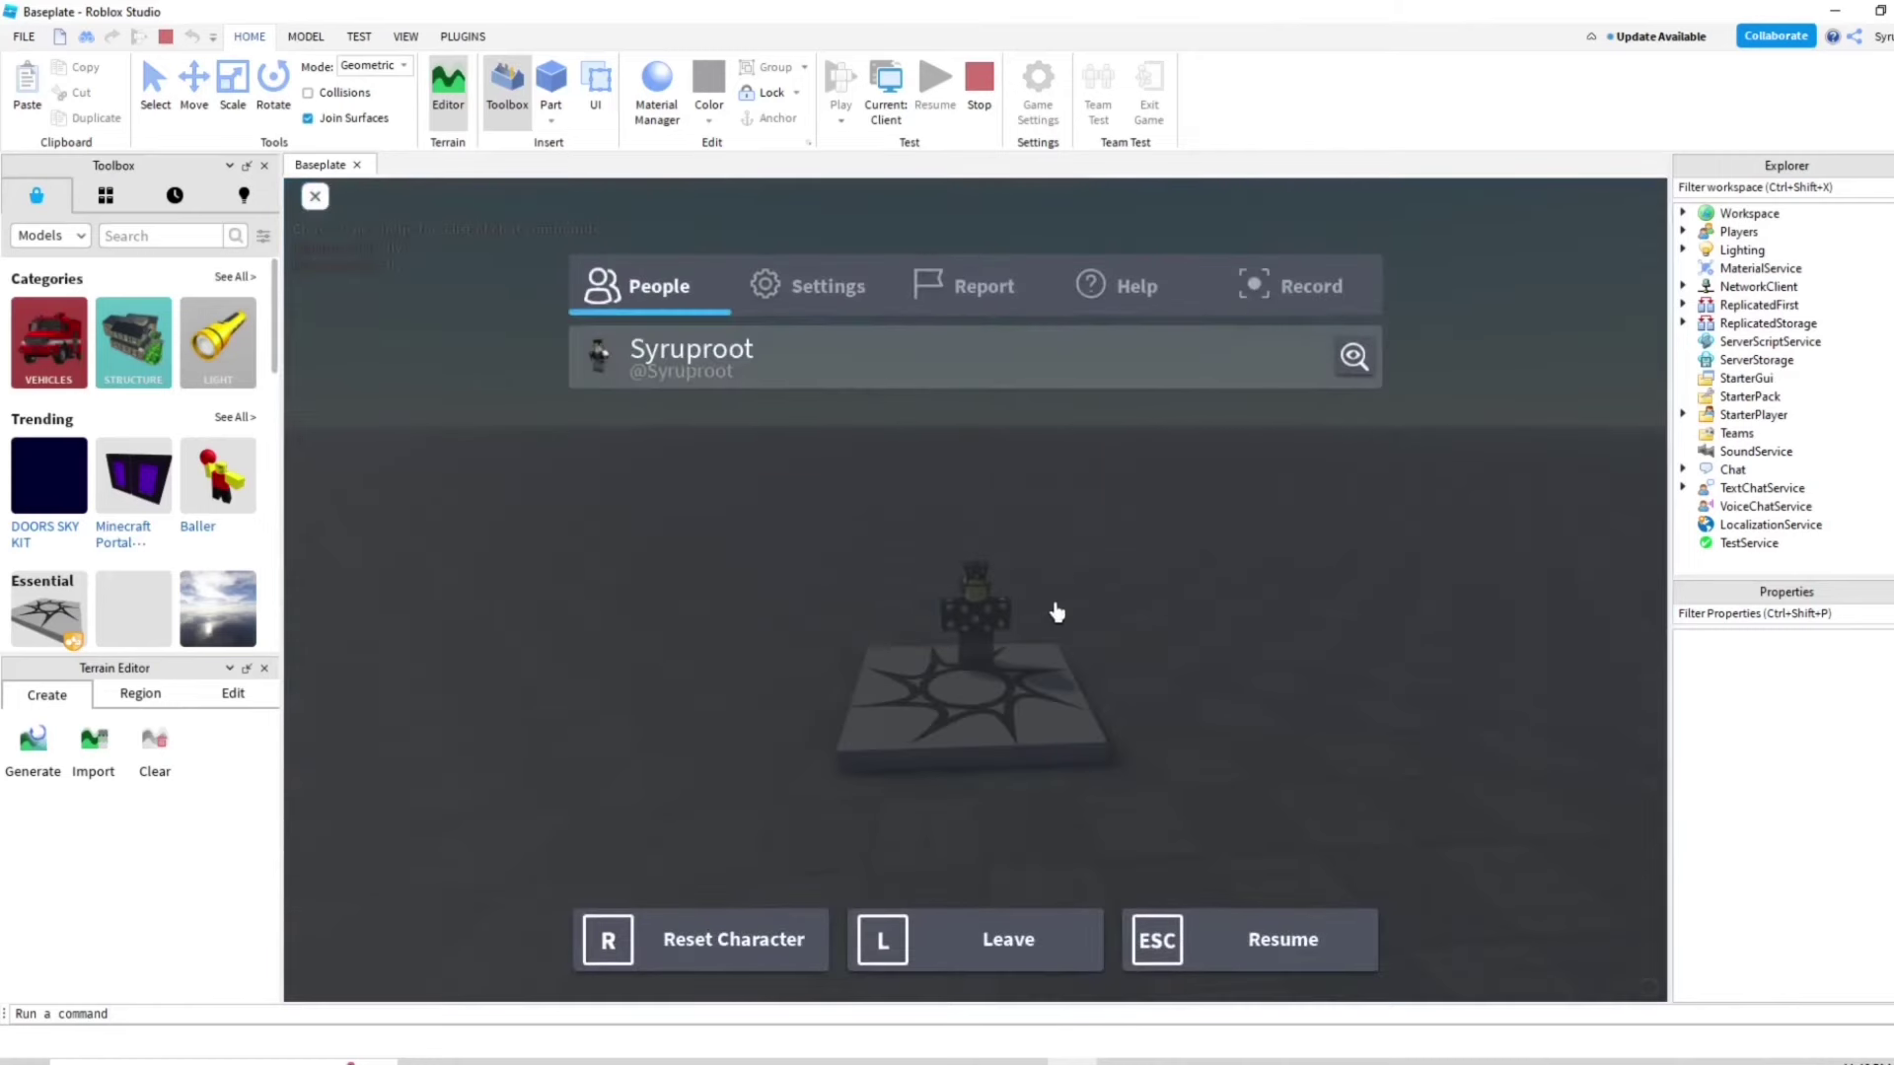
key(Escape)
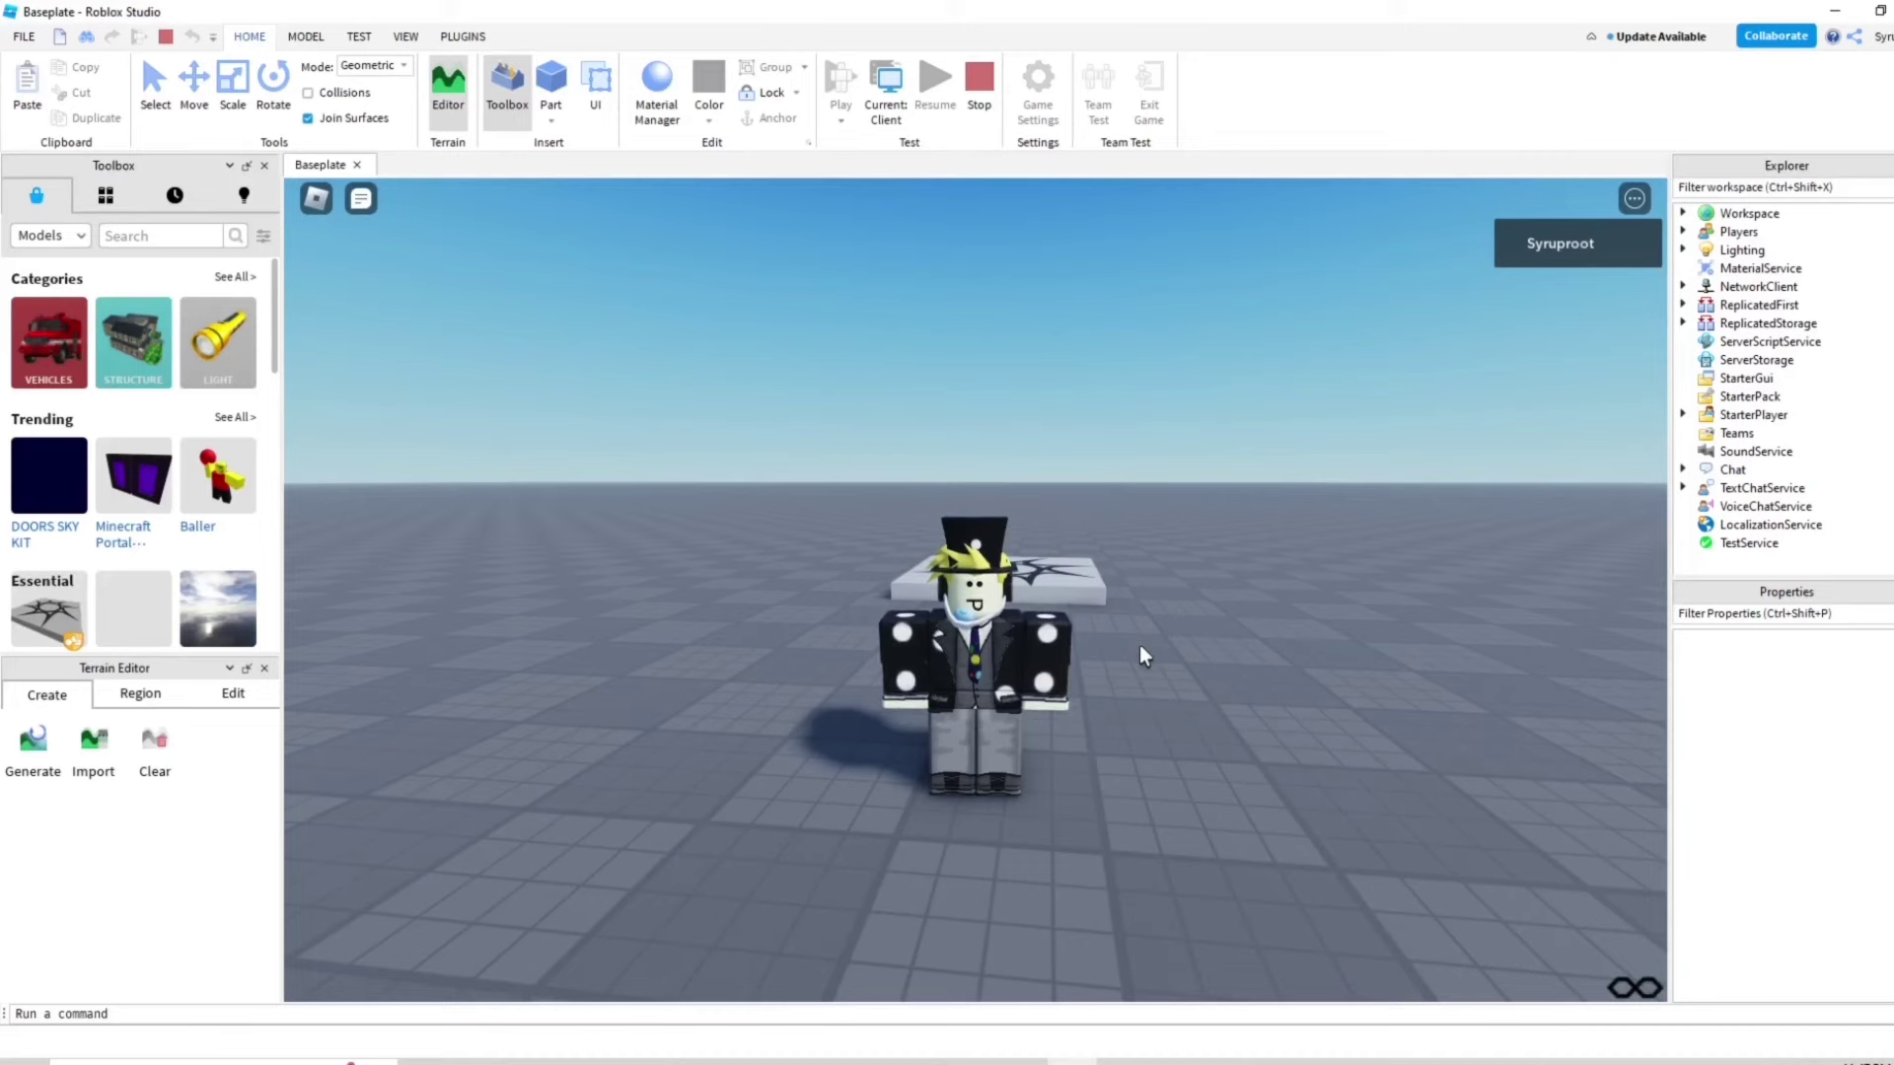
key(slash)
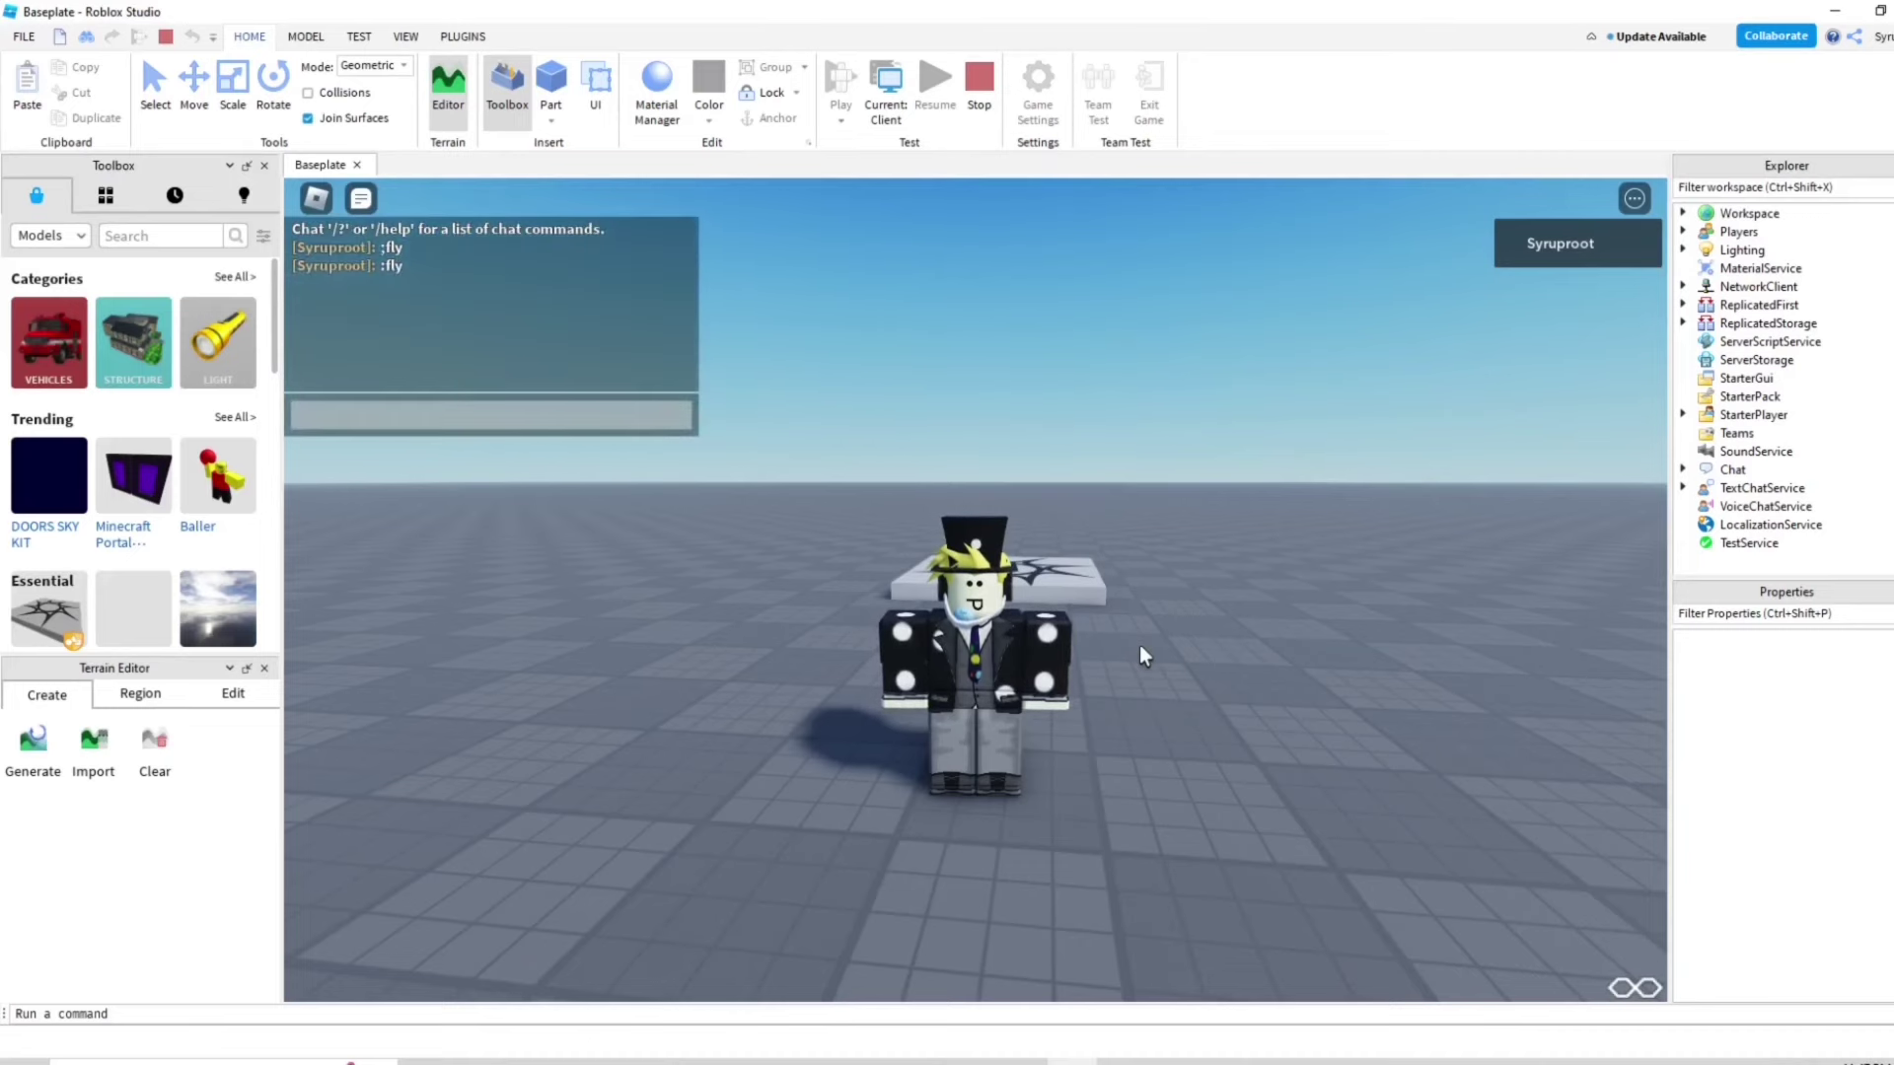
text(:cm)
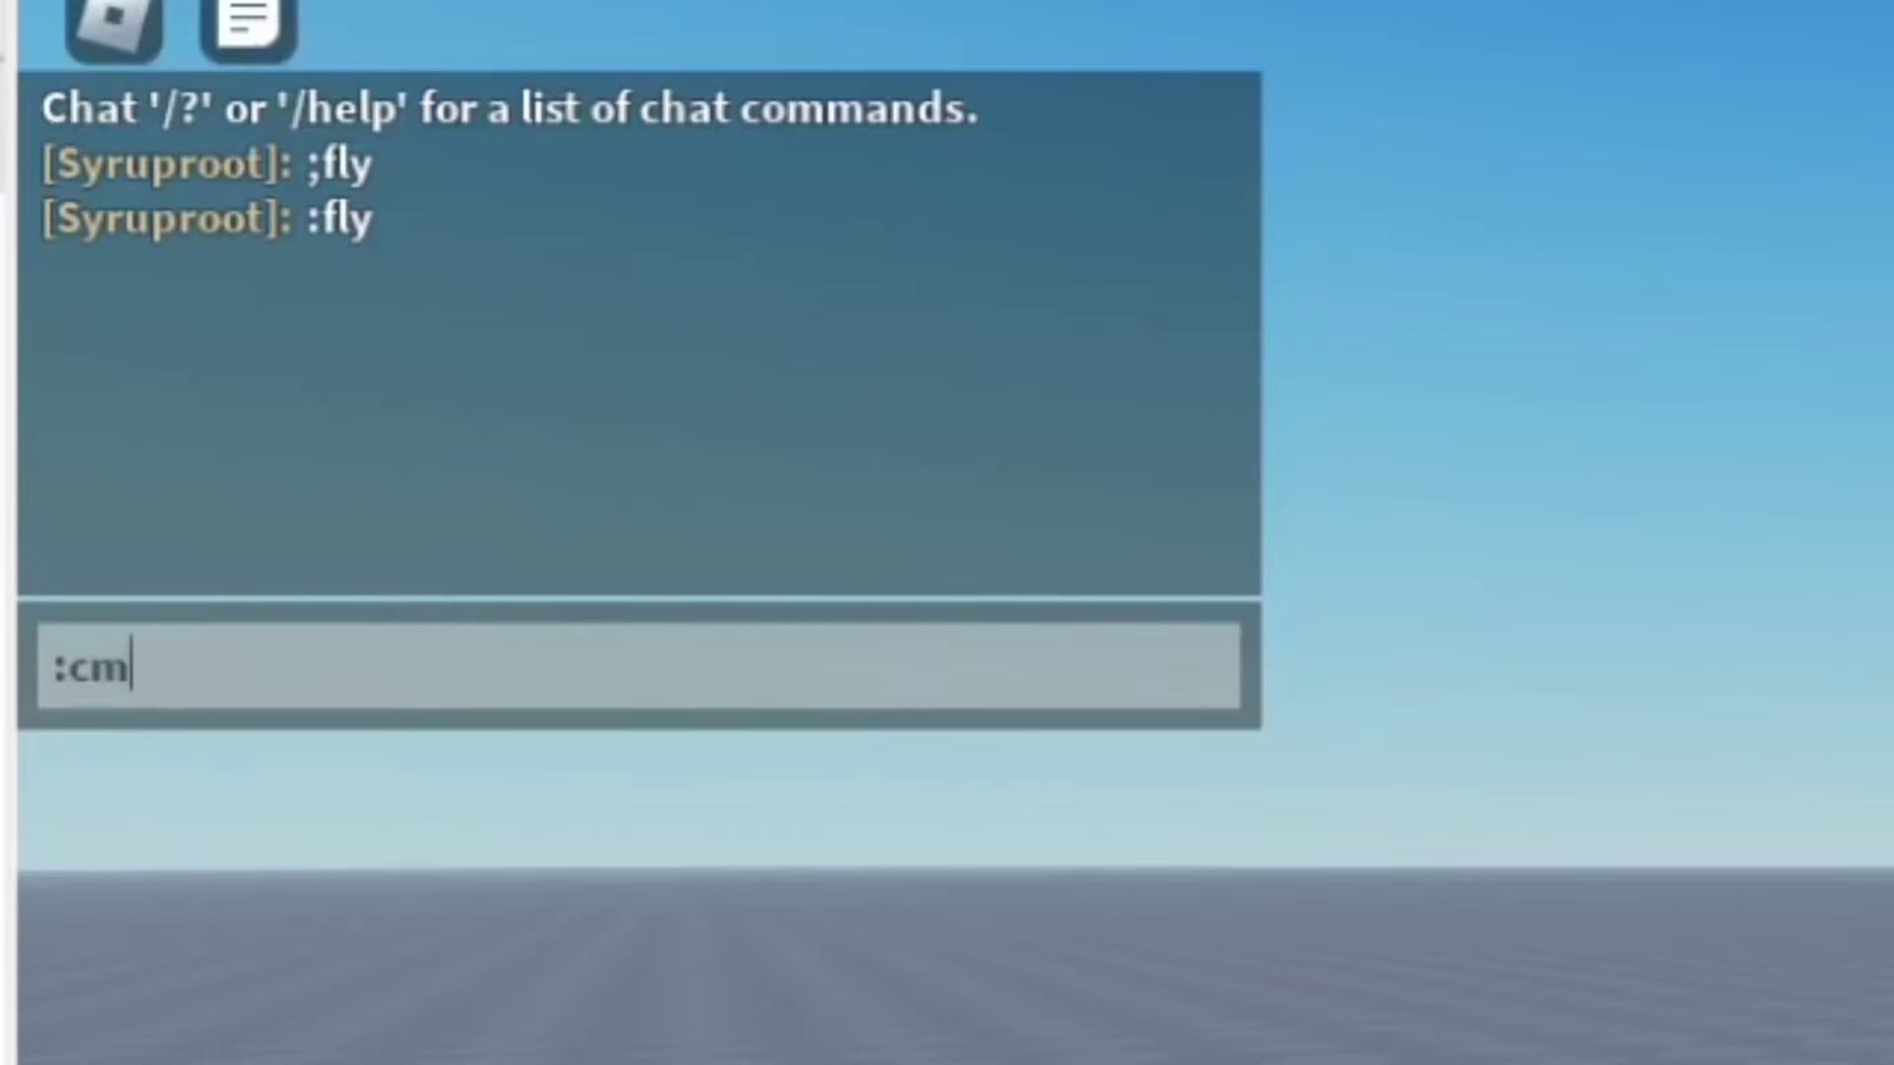
text(ds)
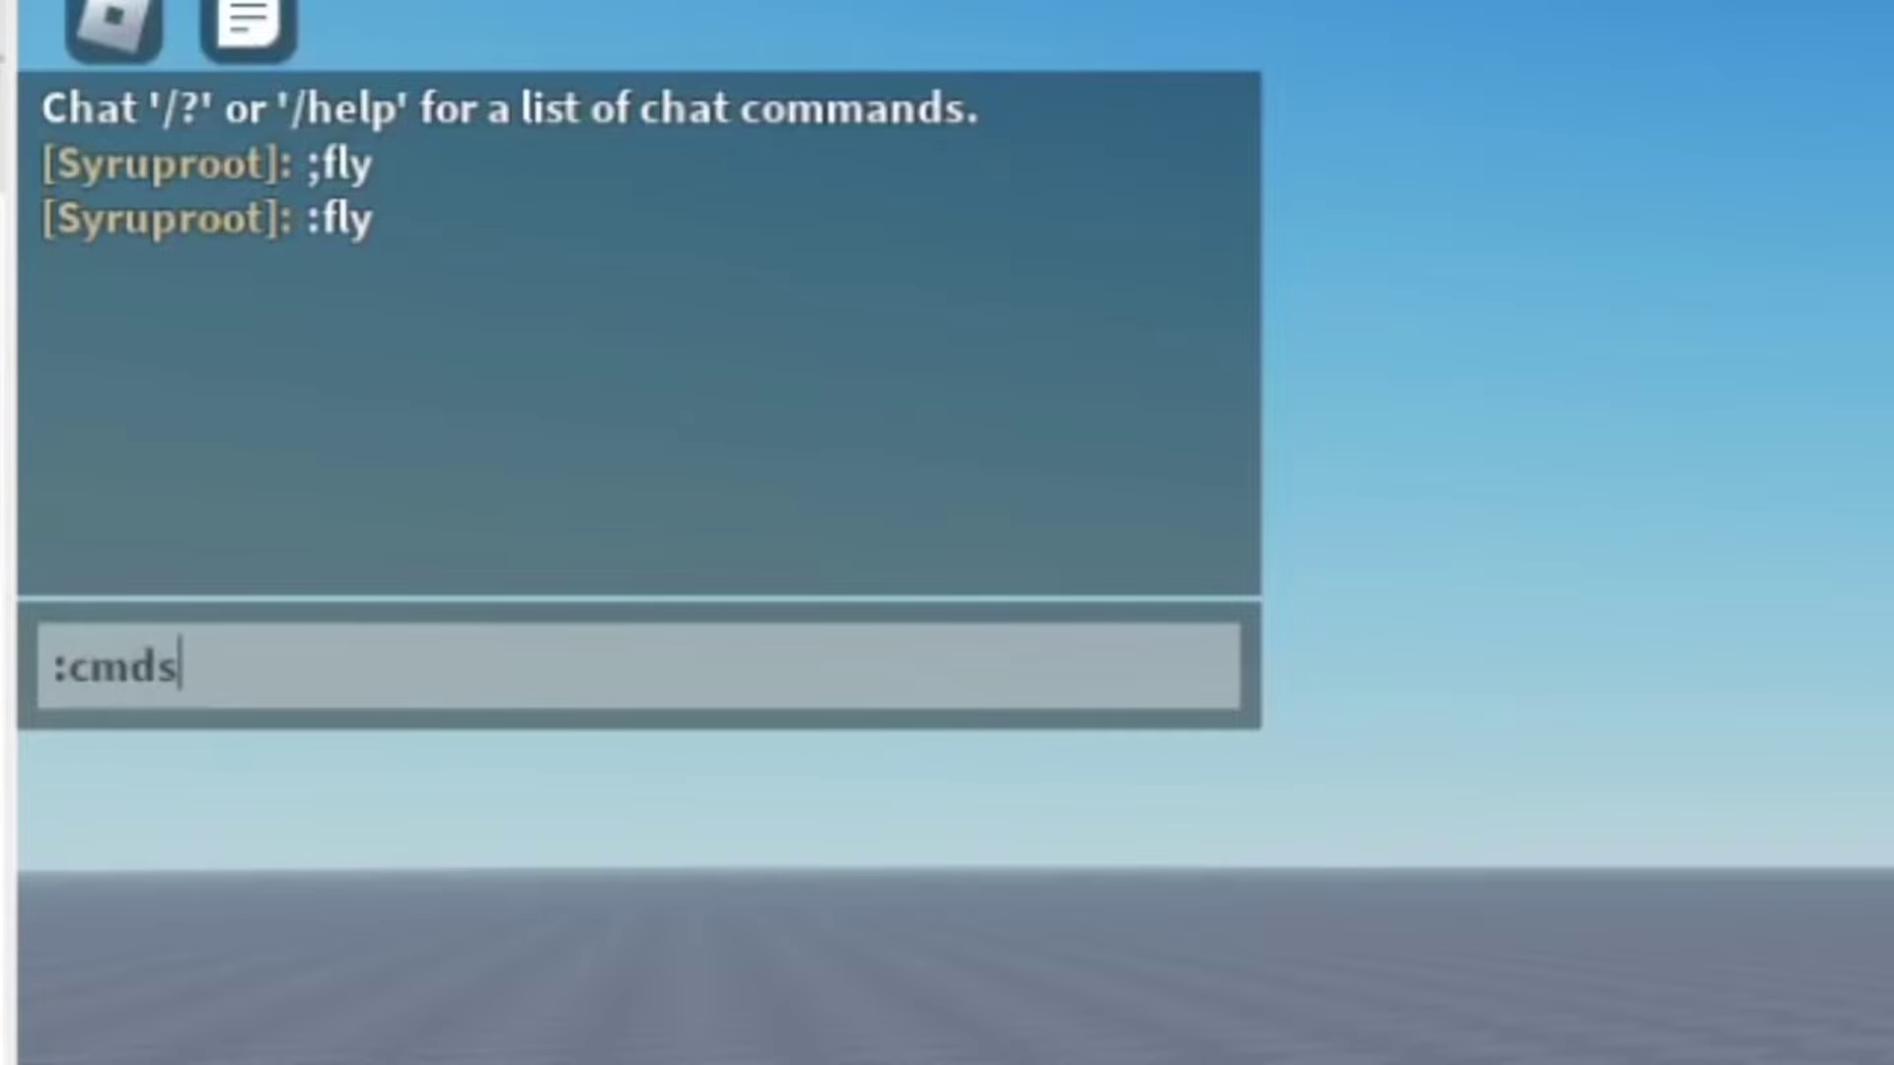
key(Return)
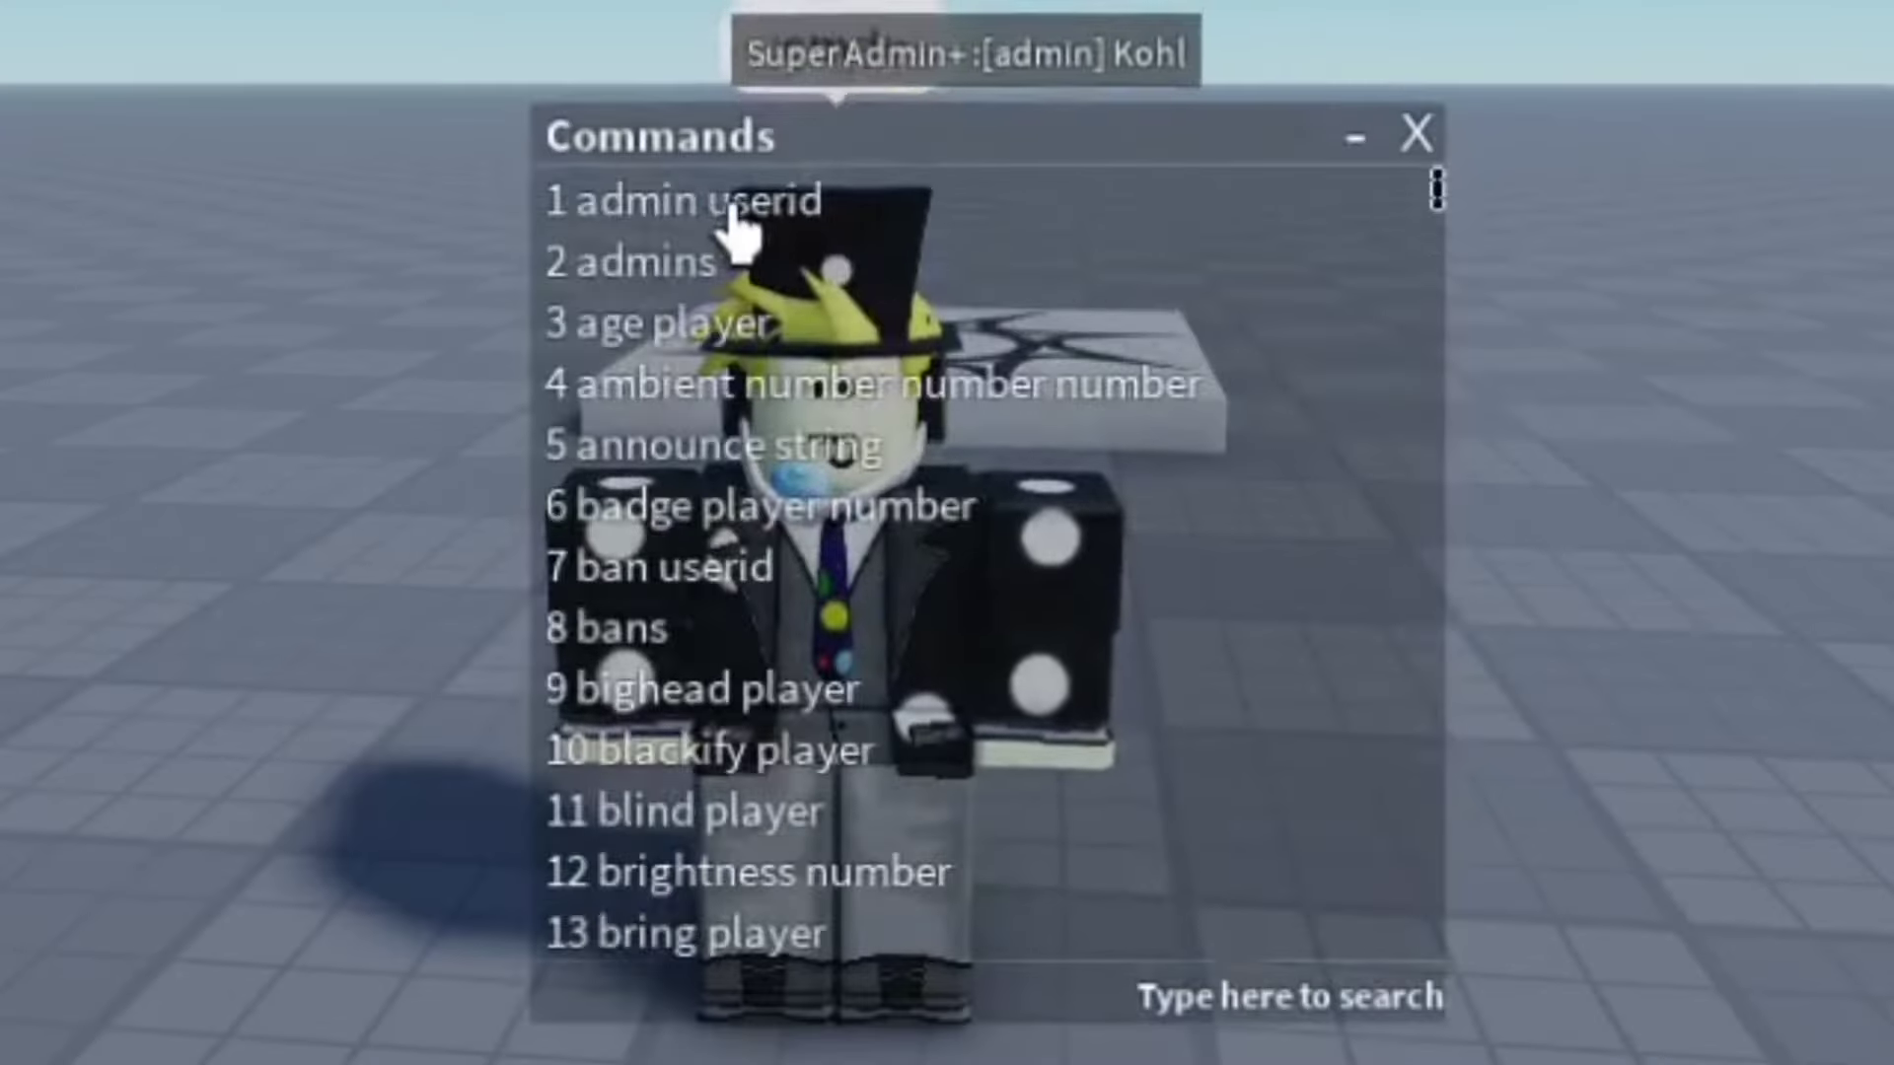
scroll(773, 411, down, 5)
scroll(676, 677, down, 5)
scroll(851, 577, down, 10)
scroll(867, 676, down, 1)
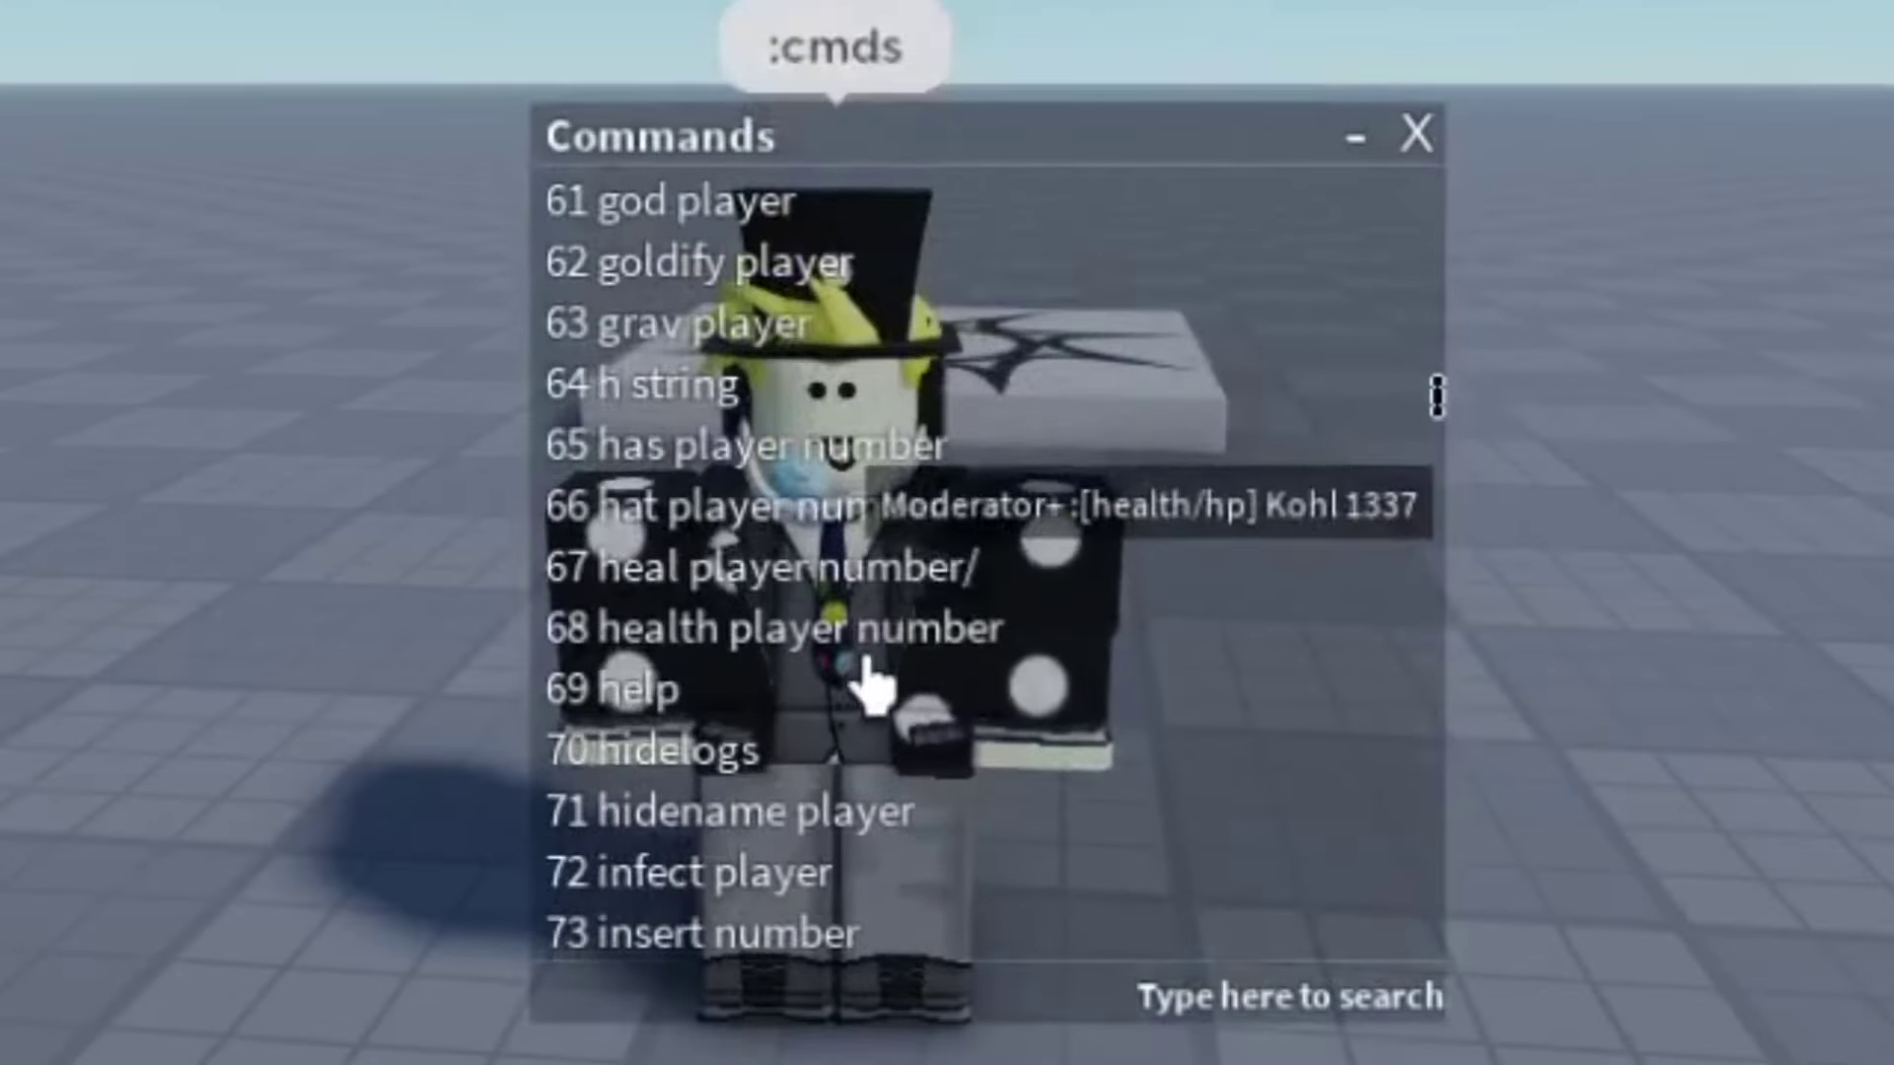
scroll(828, 668, down, 7)
scroll(997, 474, down, 8)
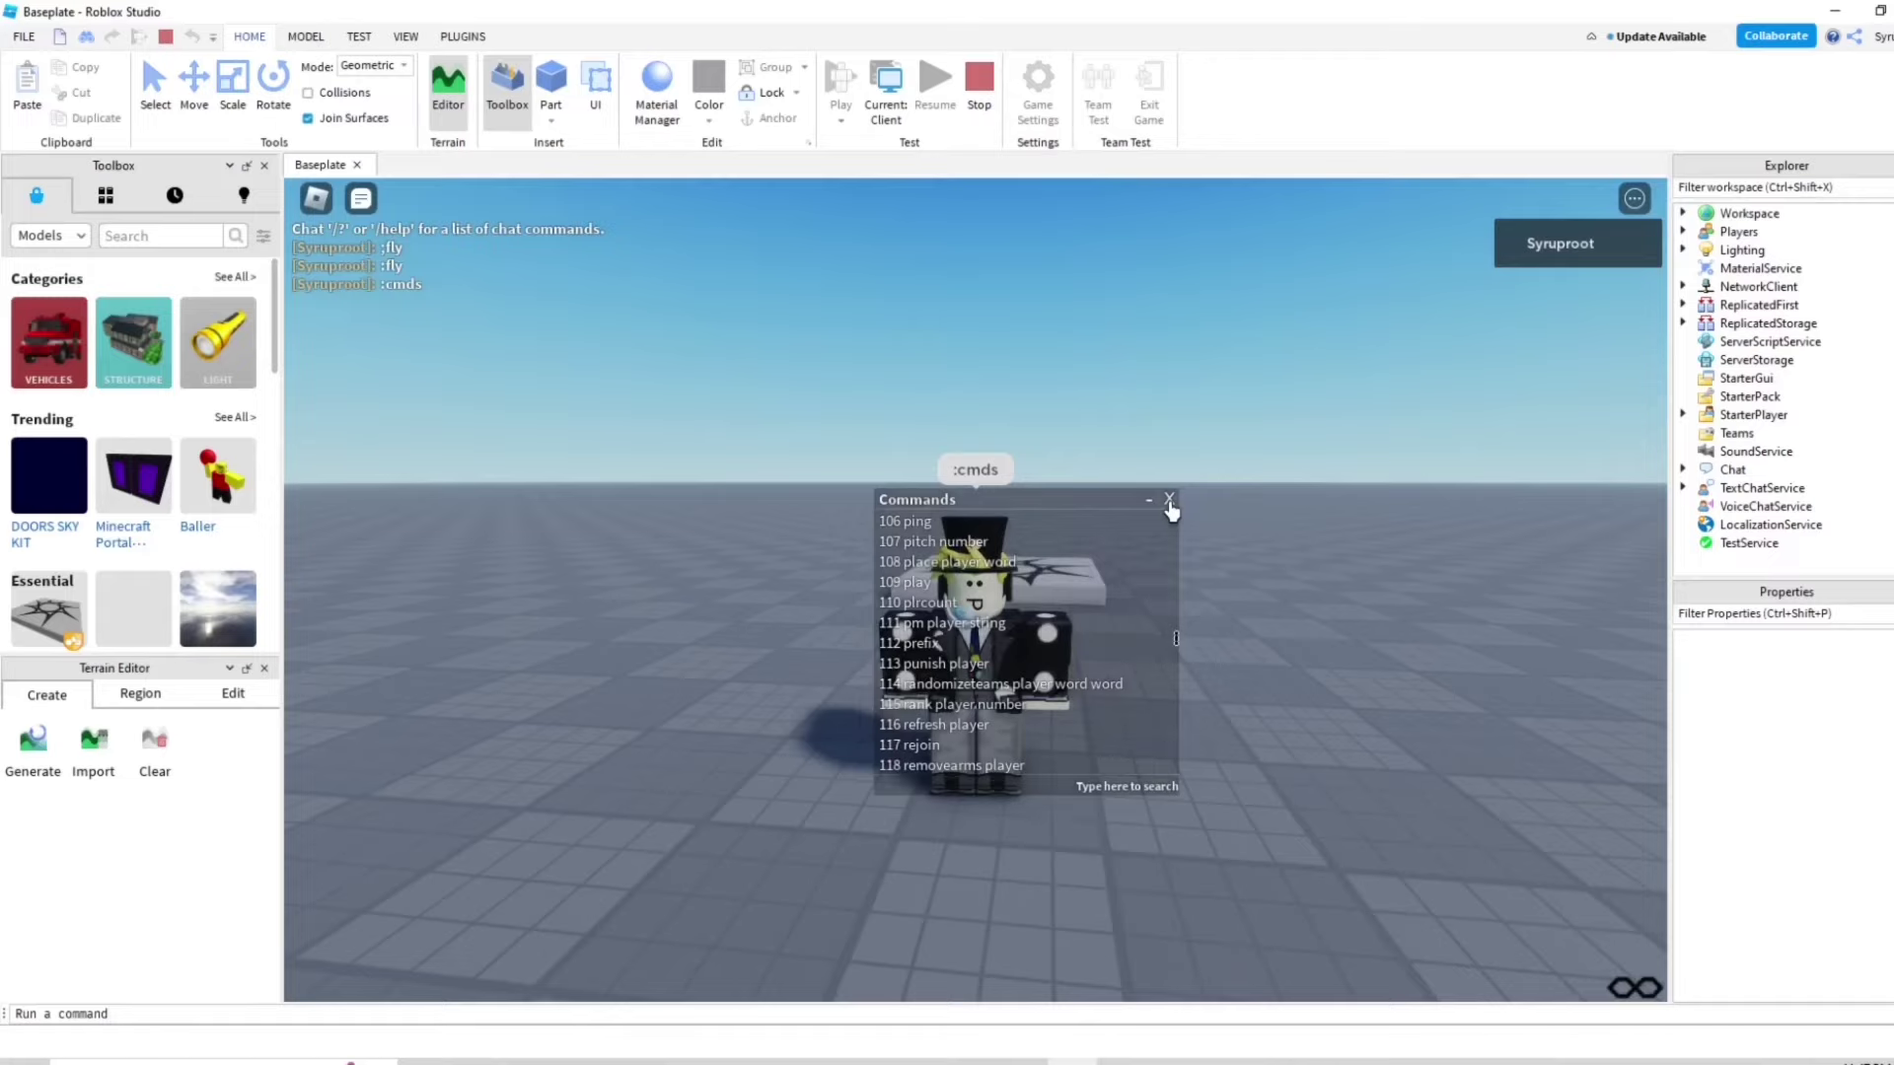